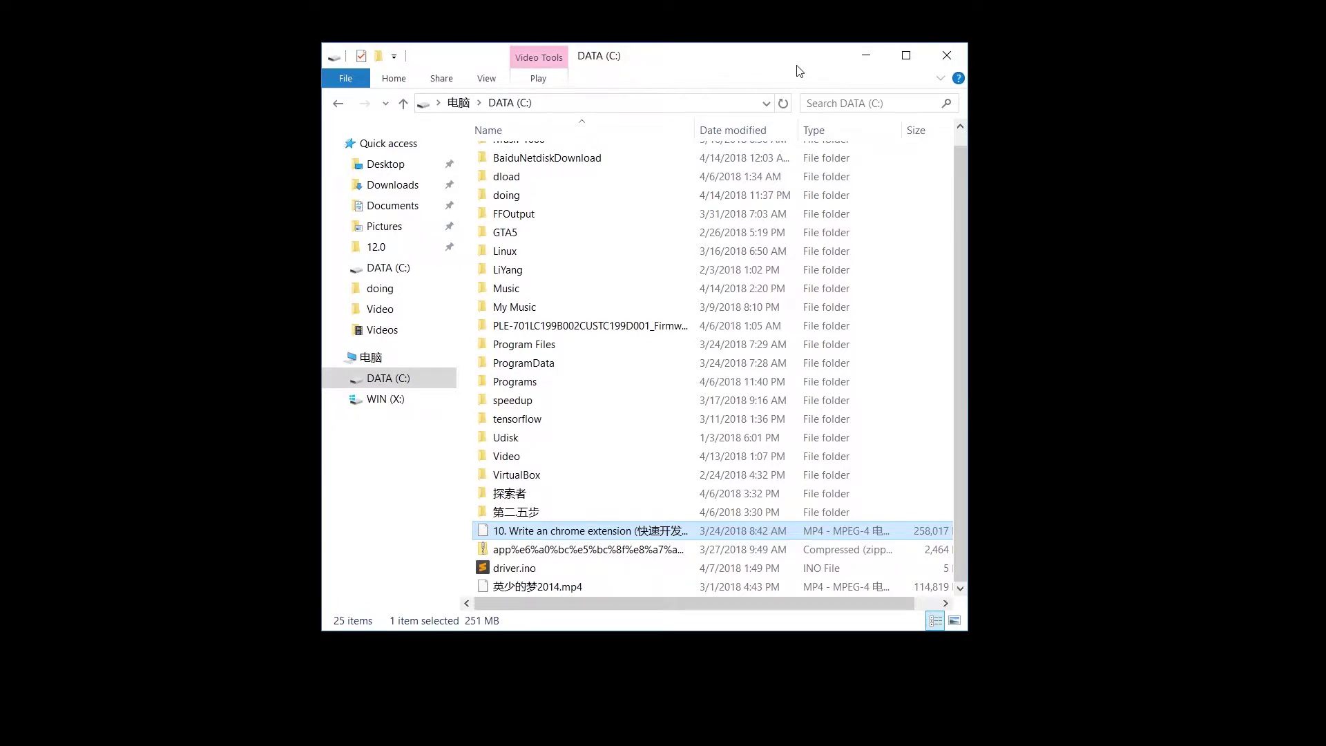
Launch VEGAS Pro 15.0 from the desktop and widen the Name column in the C: drive's file listing
left_click(863, 57)
double_click(1016, 387)
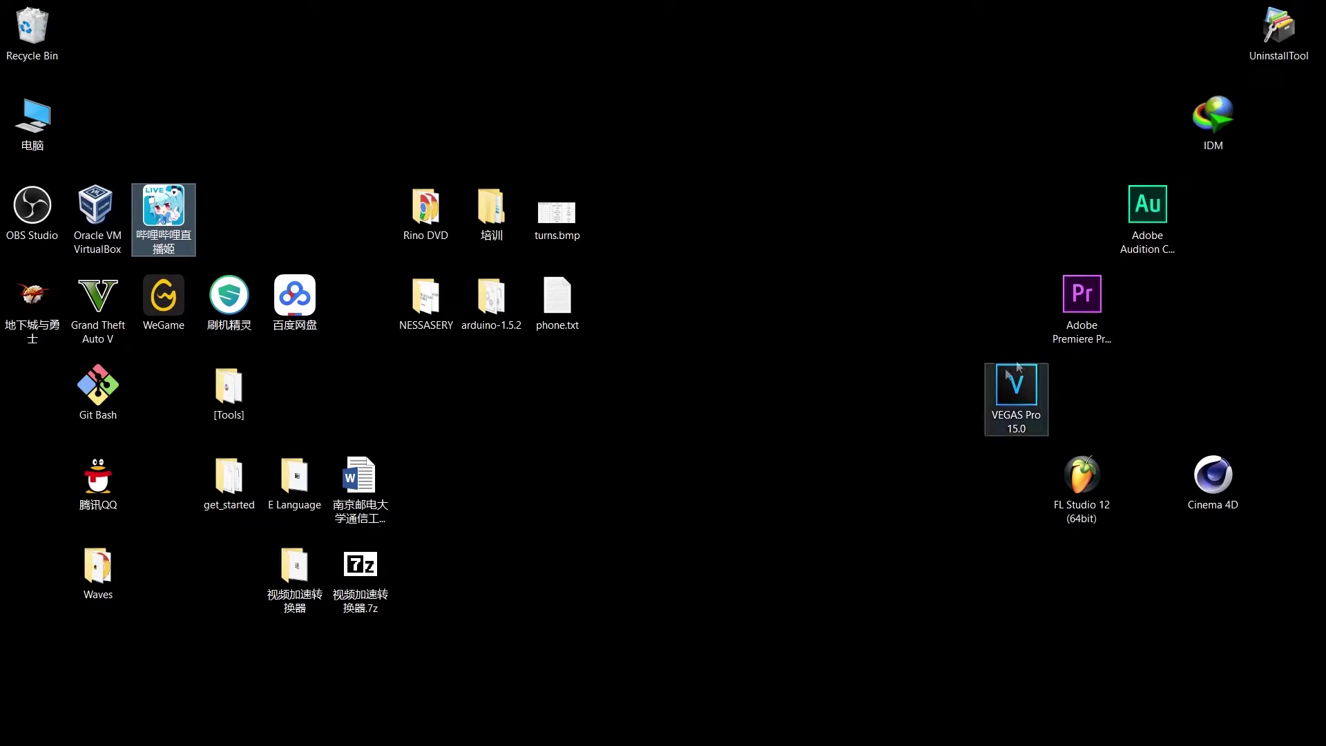
left_click(125, 729)
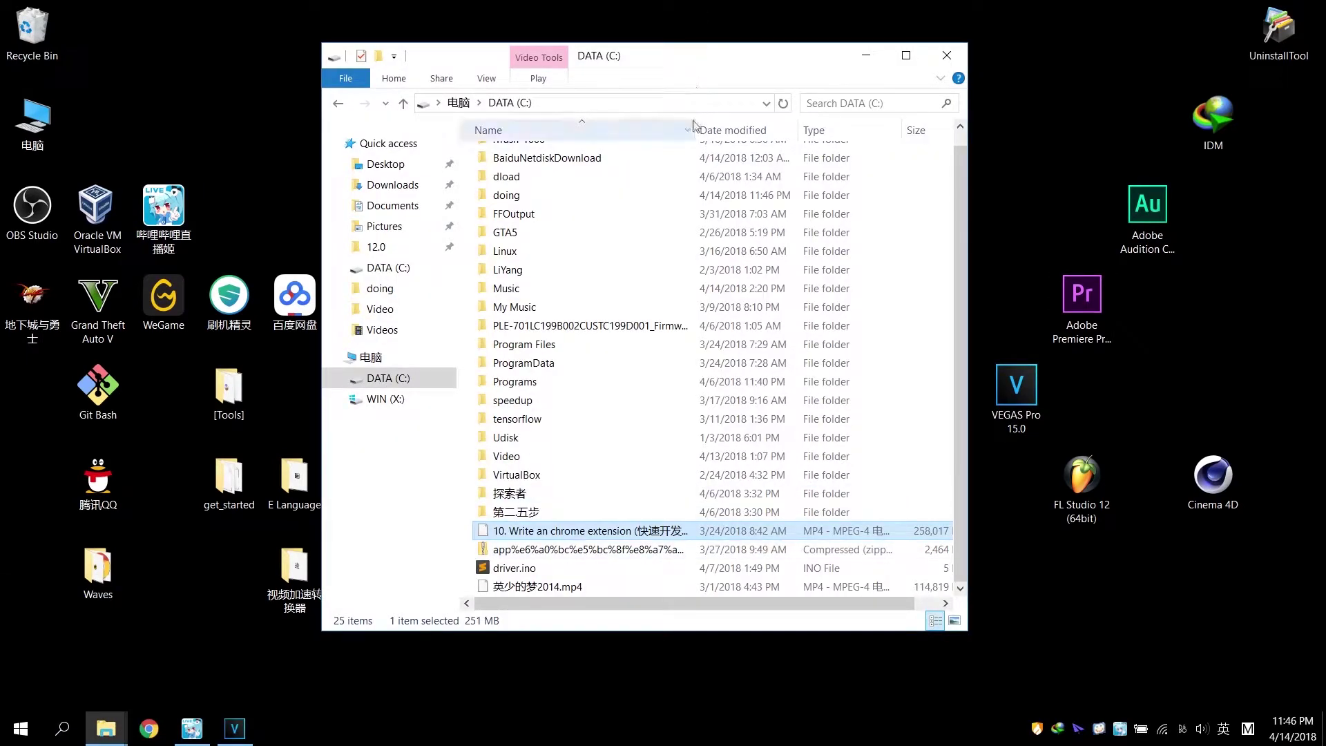
left_click_drag(694, 130, 828, 127)
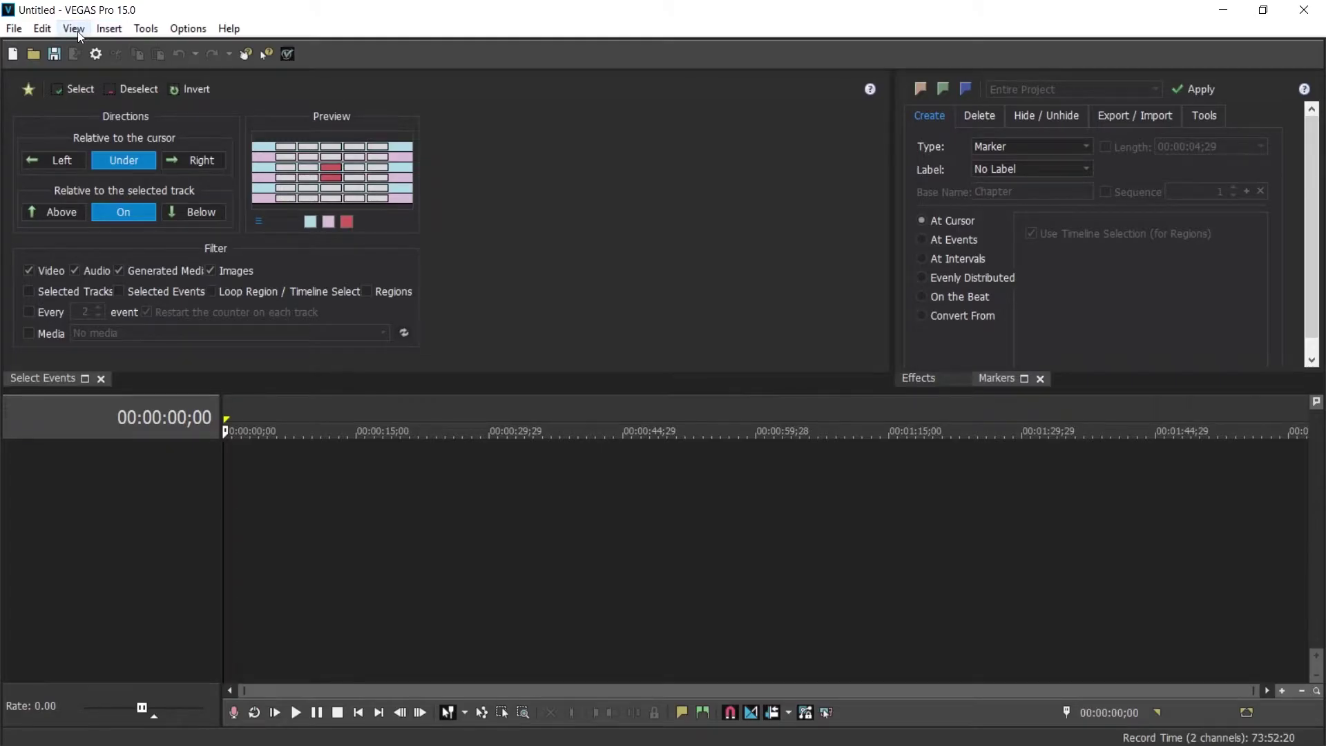
left_click(77, 31)
mouse_move(243, 163)
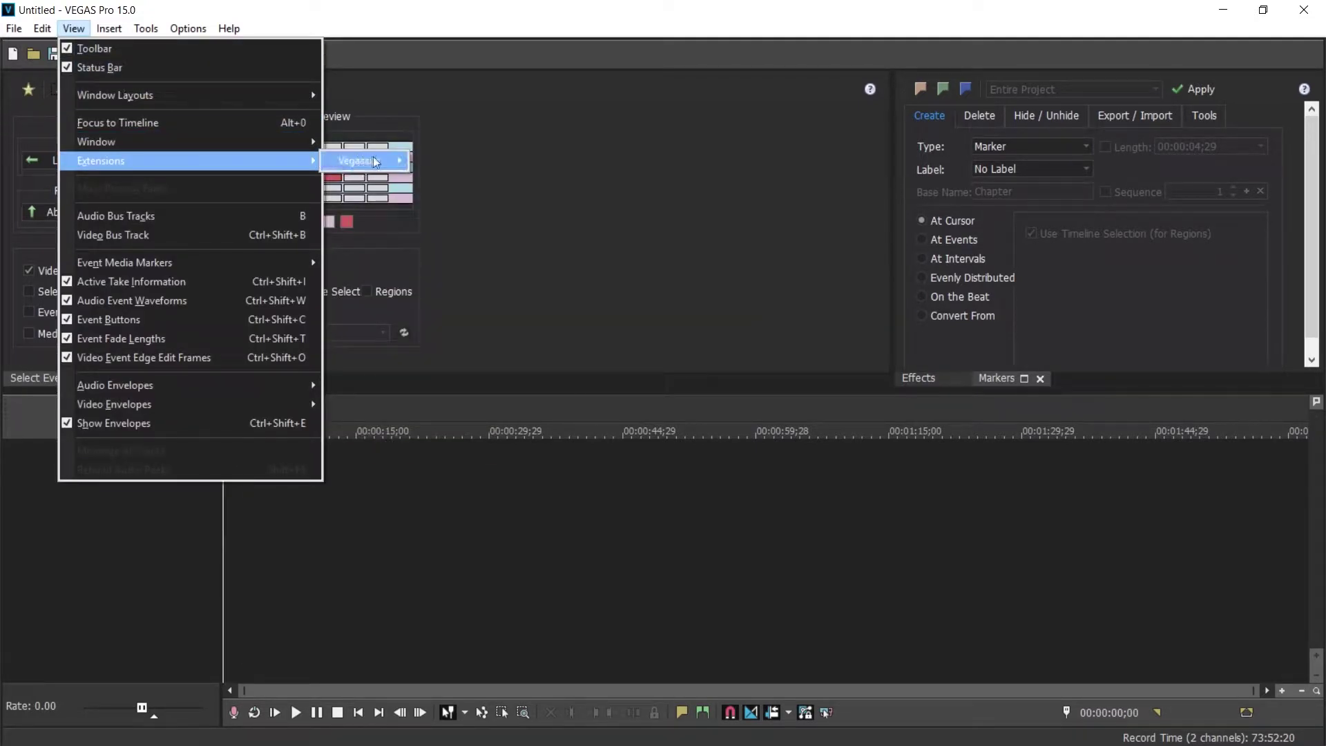
mouse_move(399, 160)
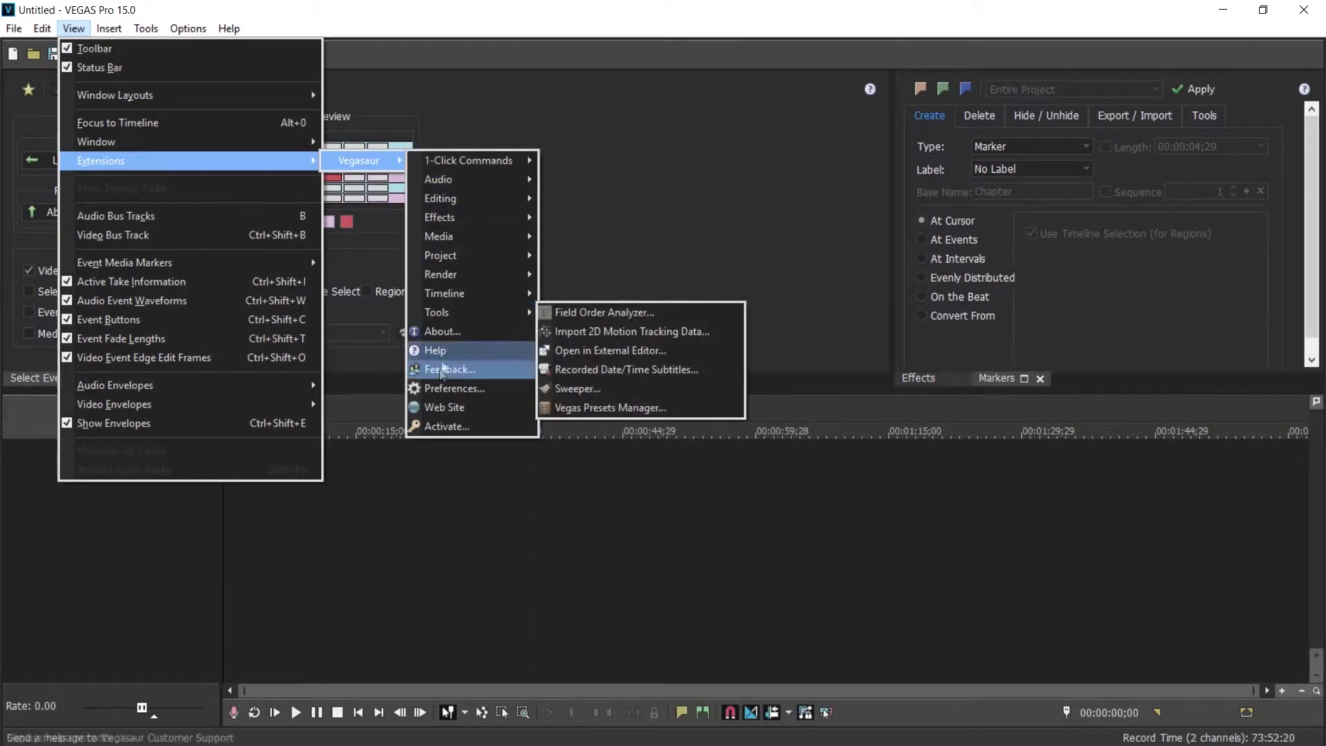
left_click(354, 600)
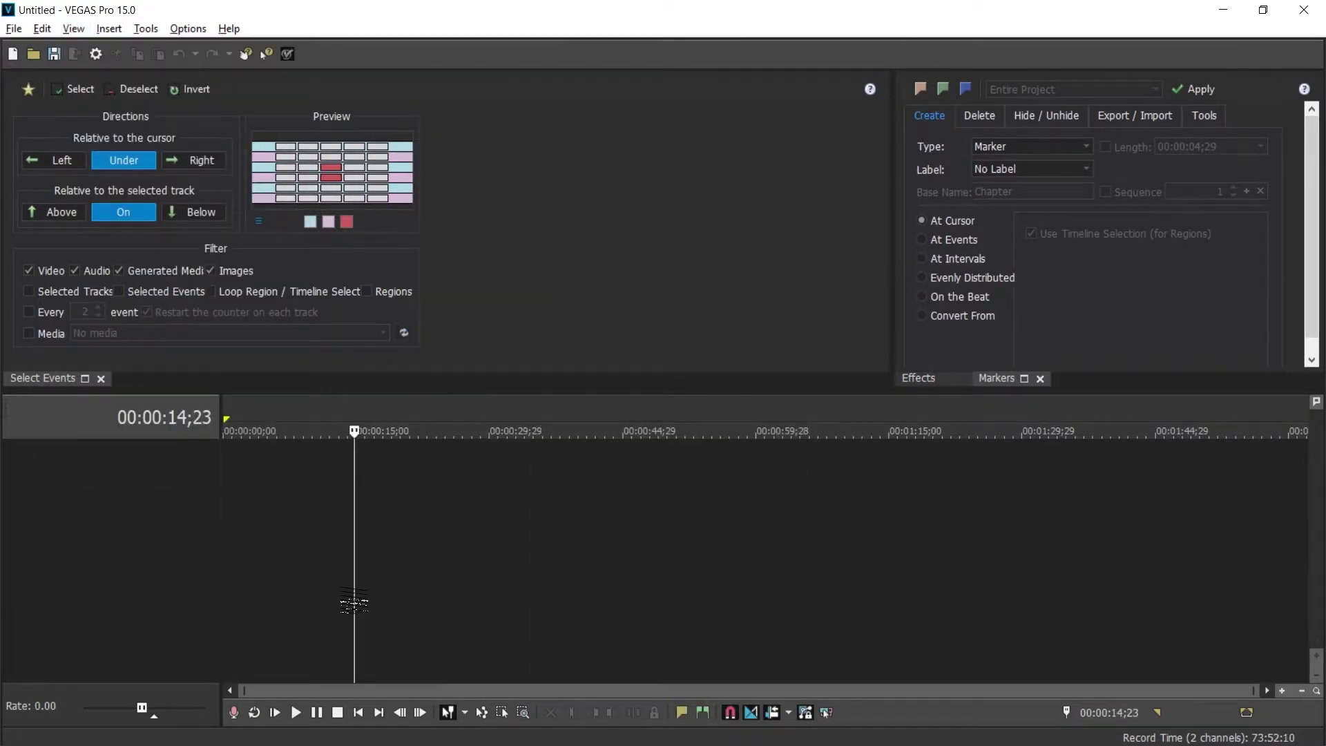
Add "10. Write an chrome extension (快速开发谷歌浏览器插件).mp4" from the C: drive to the start of the VEGAS timeline
key("alt+Tab")
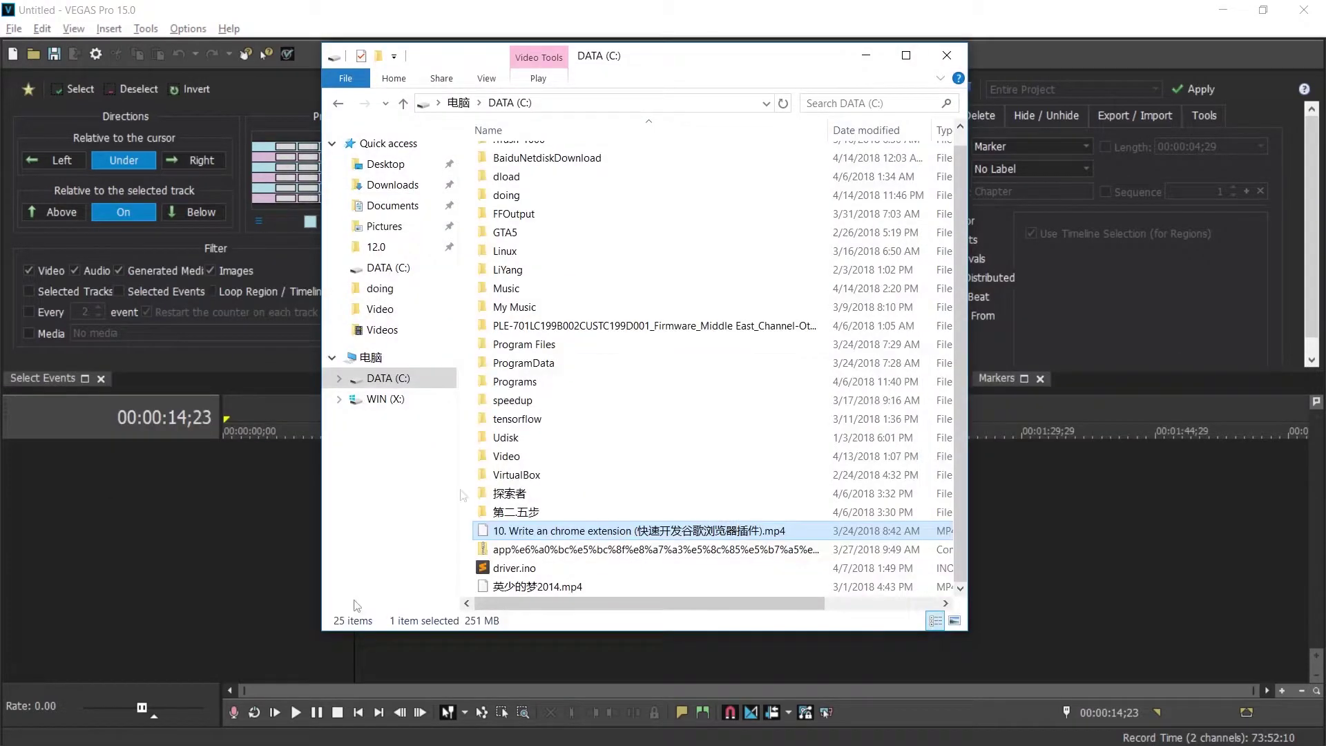
left_click_drag(299, 523, 229, 503)
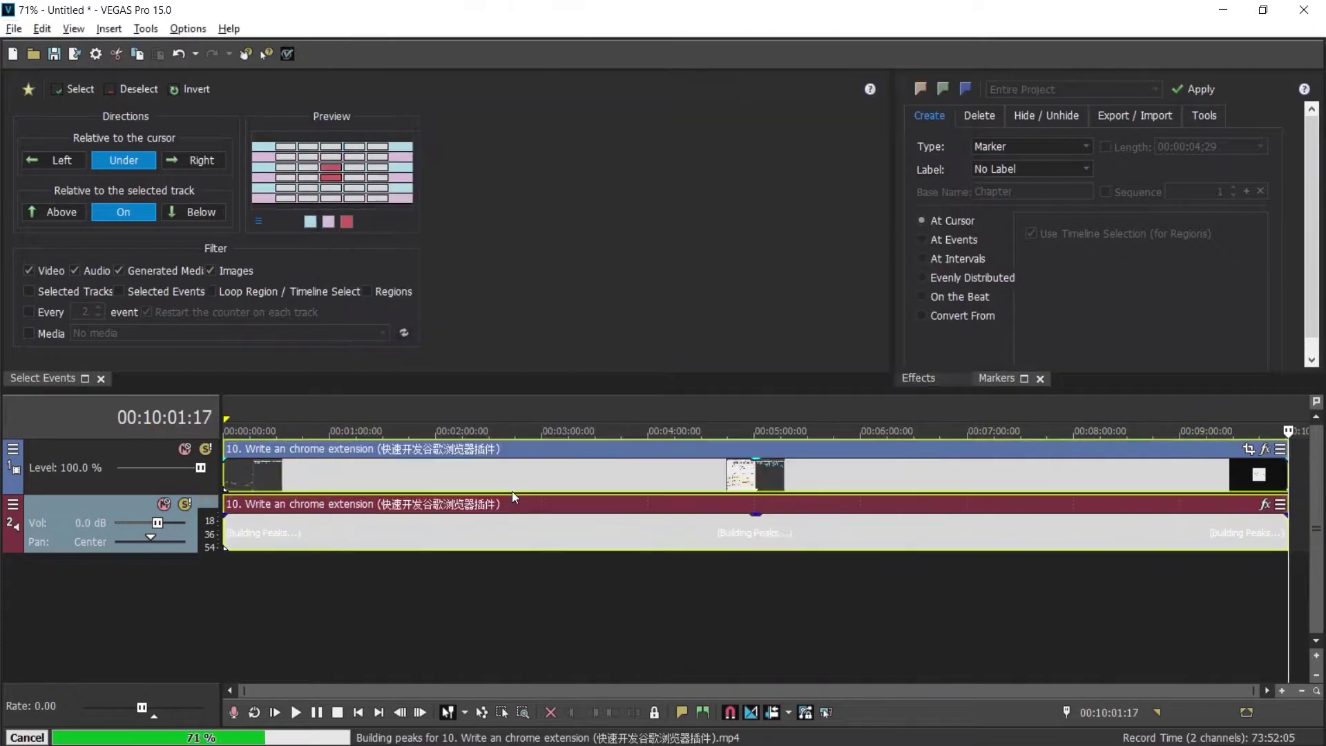
key("alt+Tab")
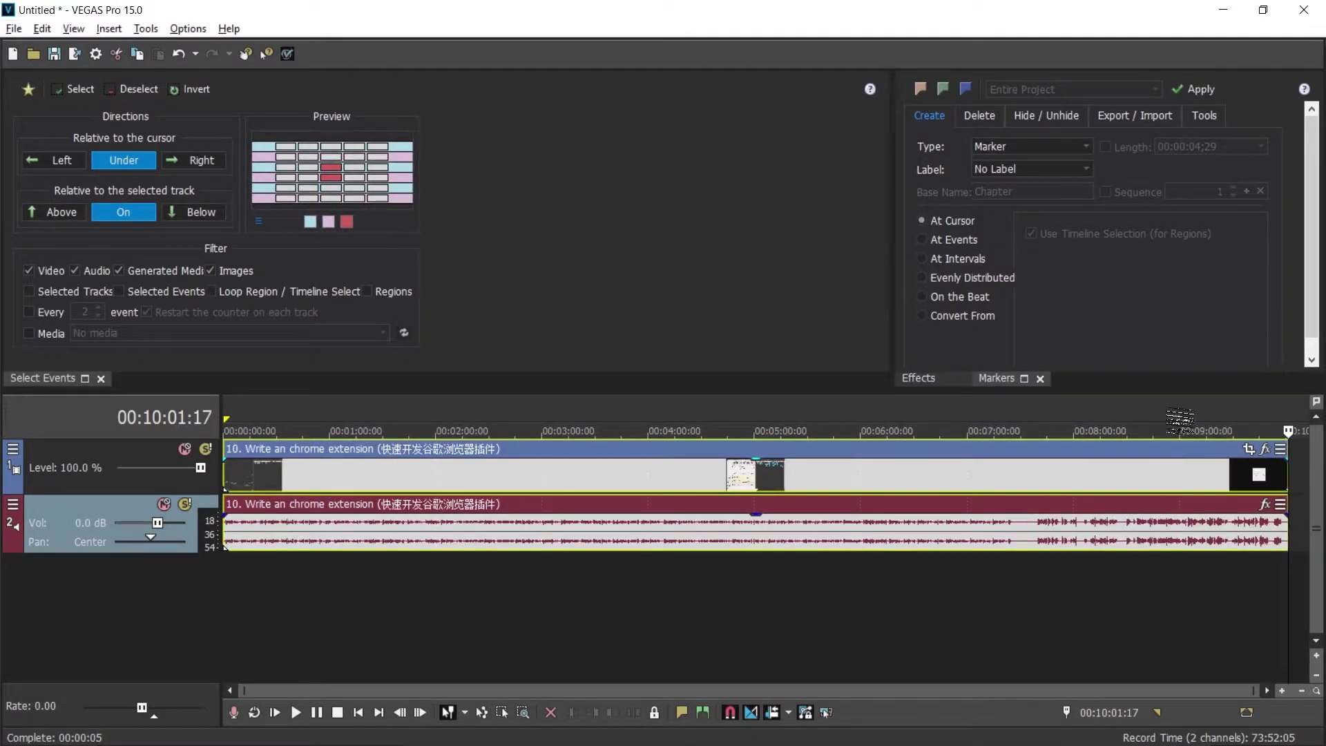
left_click(74, 28)
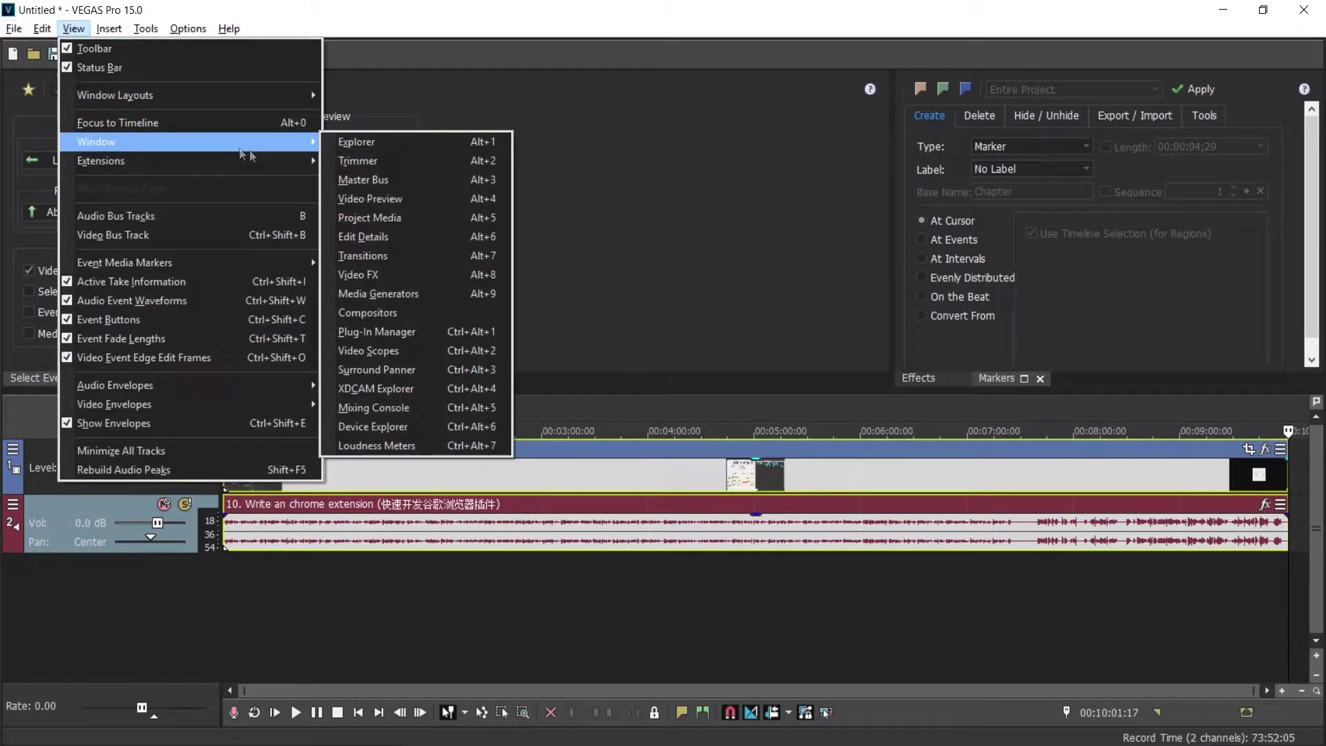
mouse_move(462, 169)
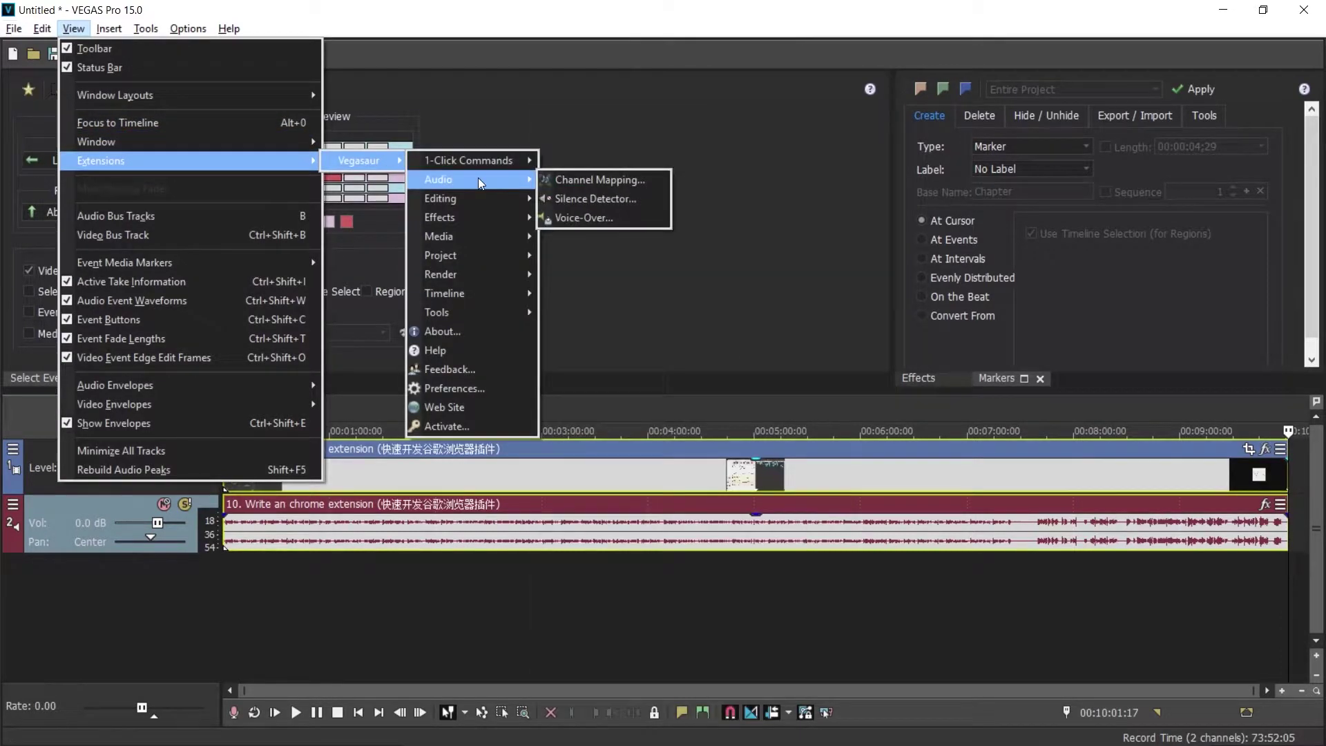
left_click(566, 200)
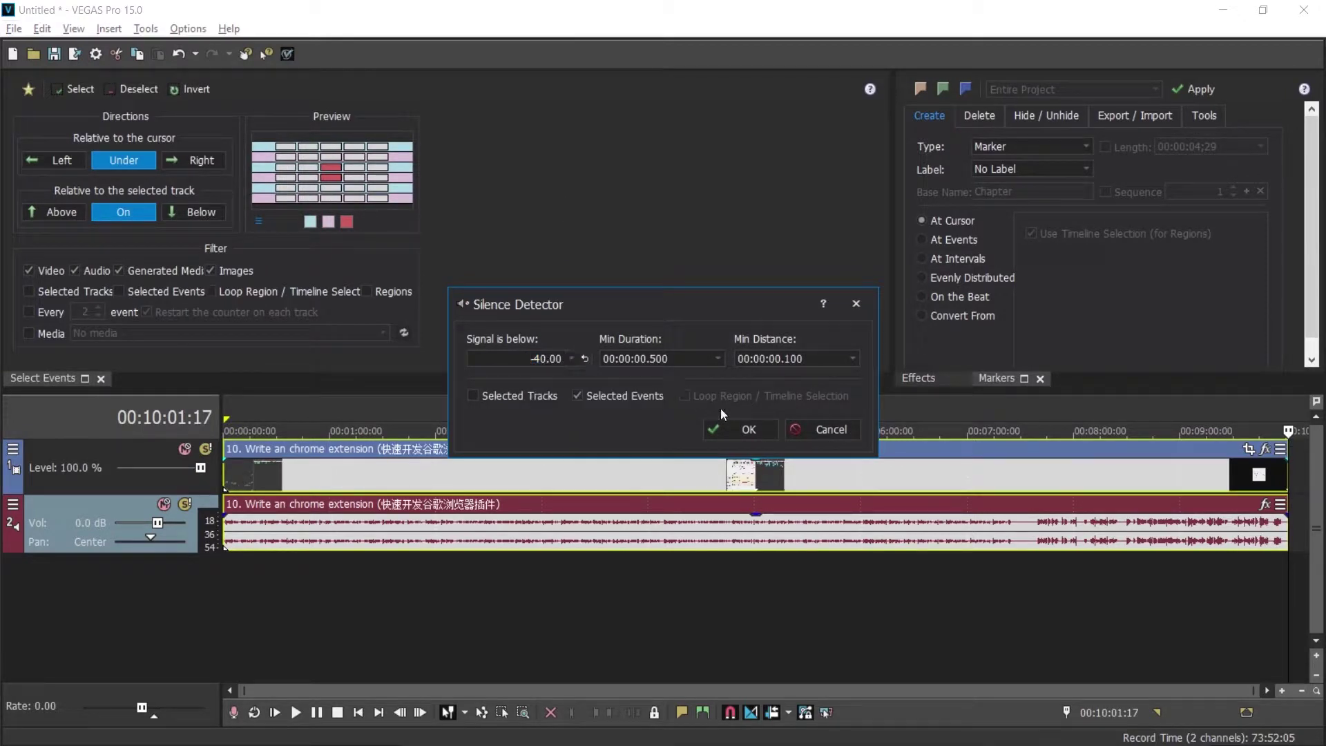
left_click(847, 429)
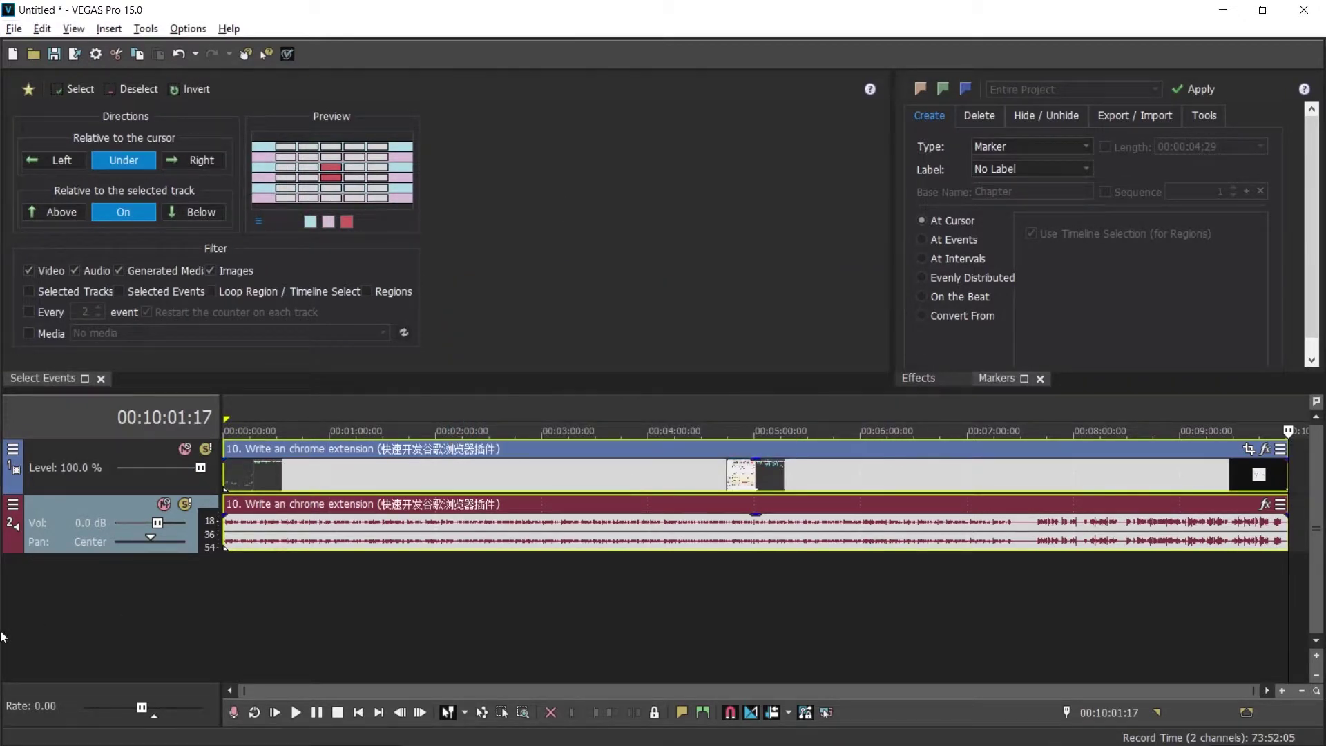
Make the audio track taller and play the clip from near its start to compare speech with the quiet stretch around 00:07:27
left_click_drag(78, 551, 77, 629)
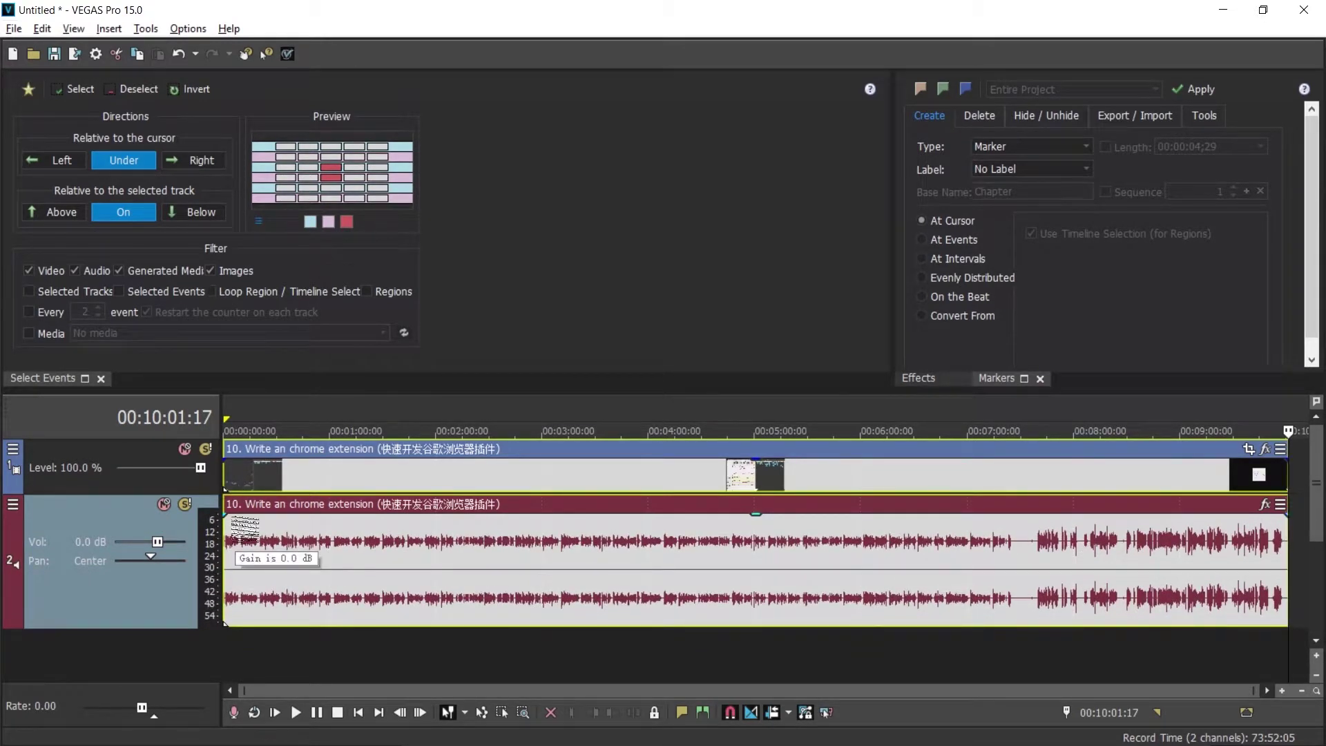
left_click(243, 539)
key("space")
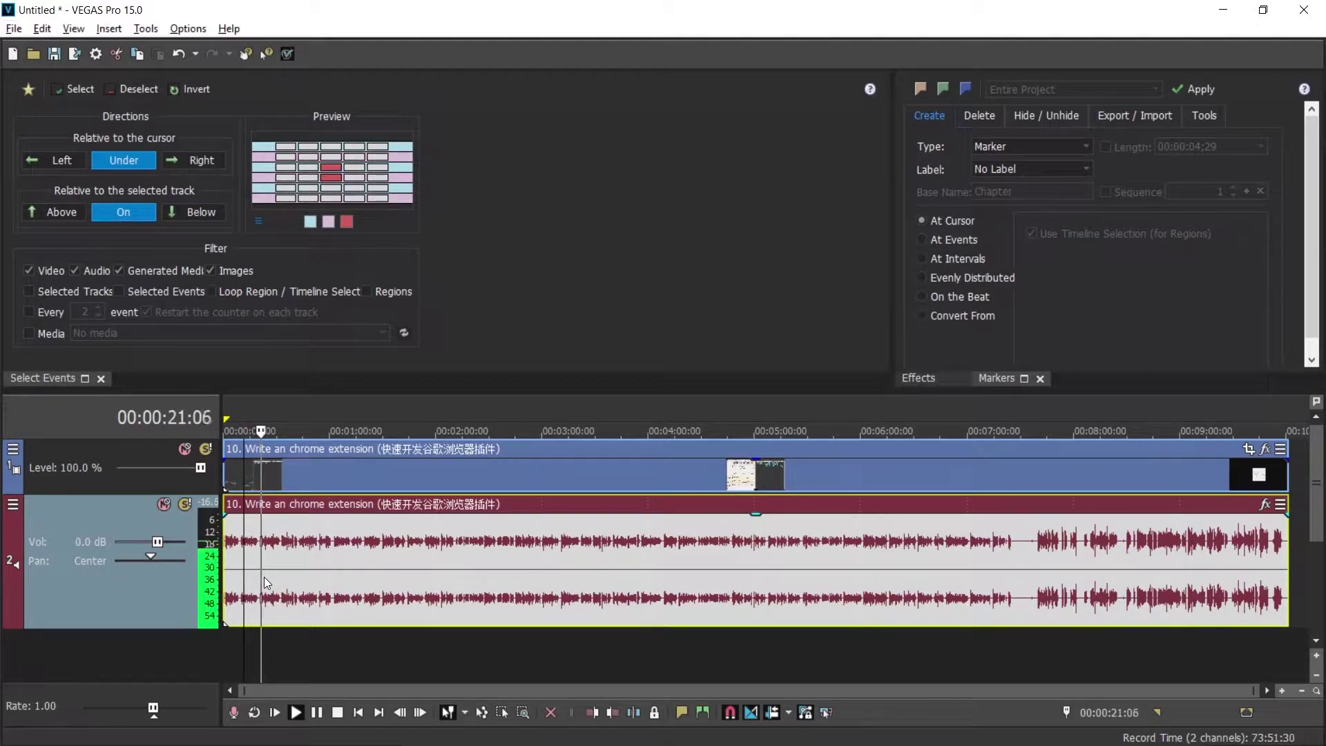
left_click(1014, 525)
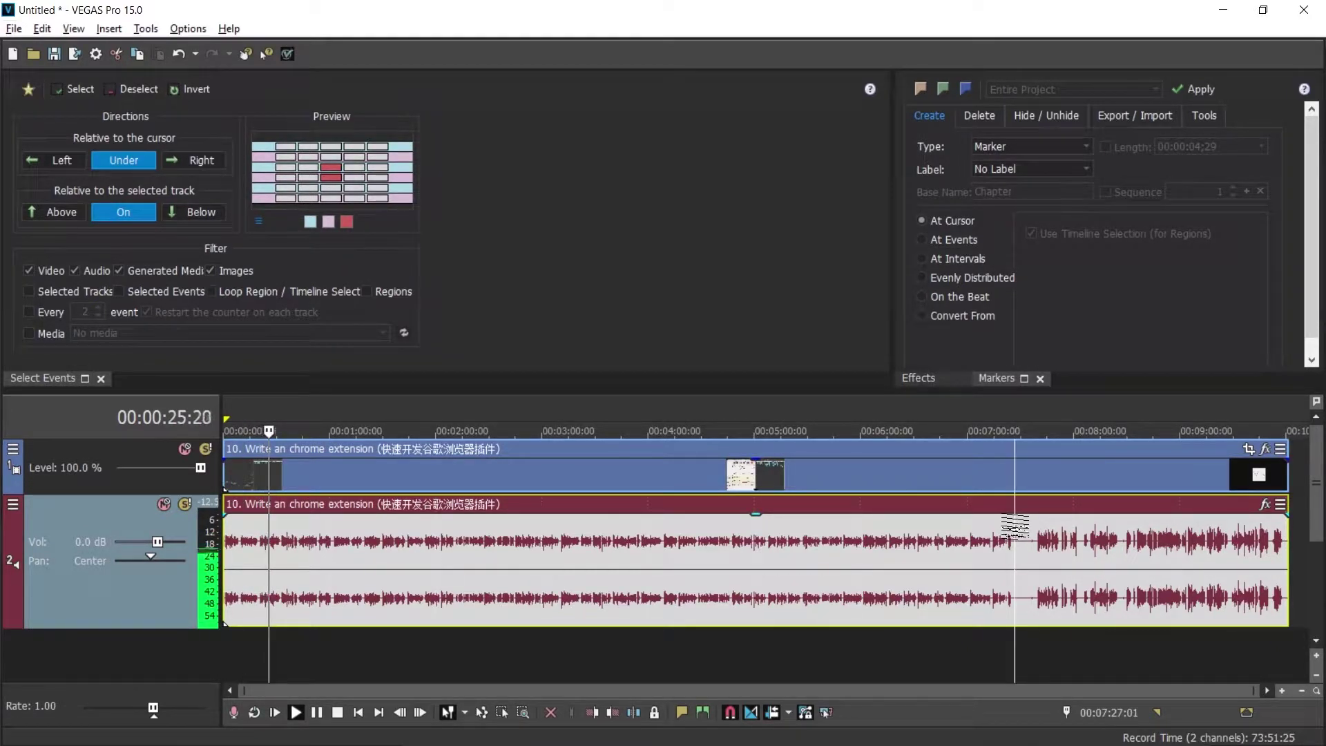
left_click_drag(1016, 528, 1084, 529)
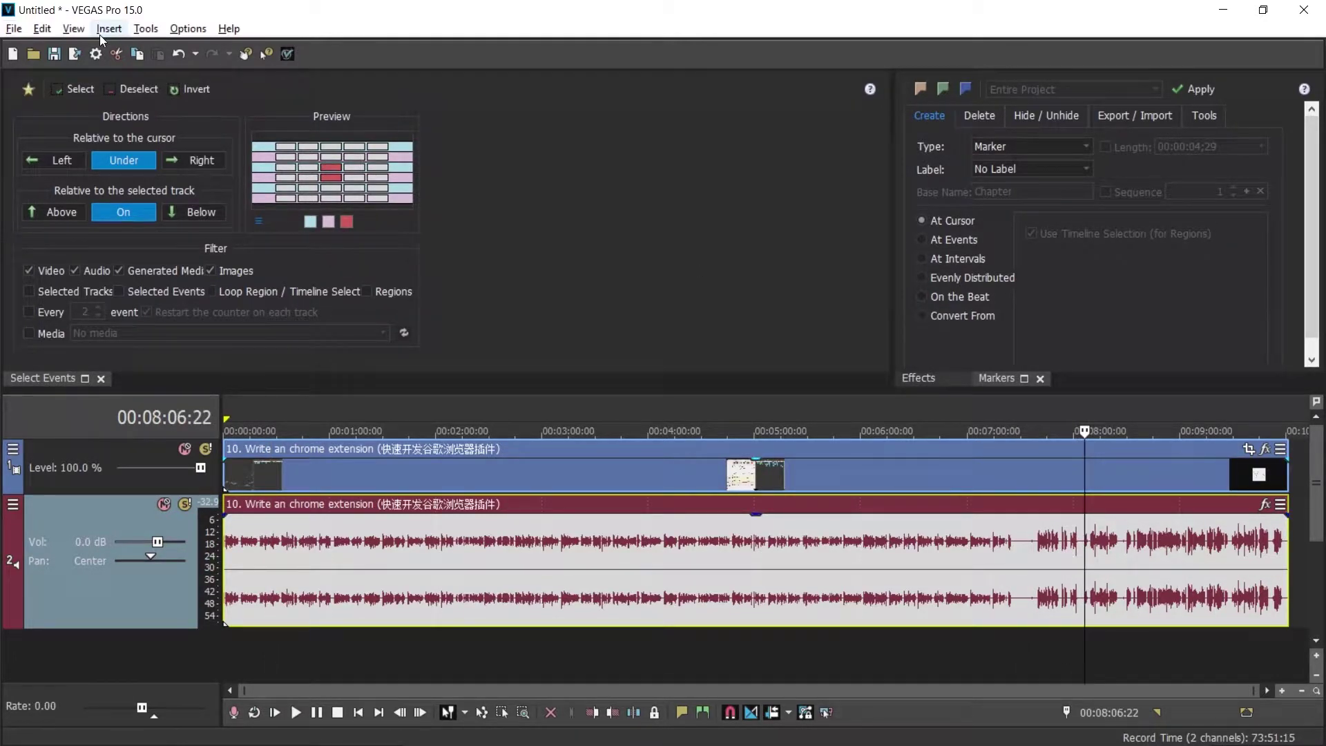
Run Vegasaur's Silence Detector on the video's audio to mark the silent passages with regions
left_click(74, 29)
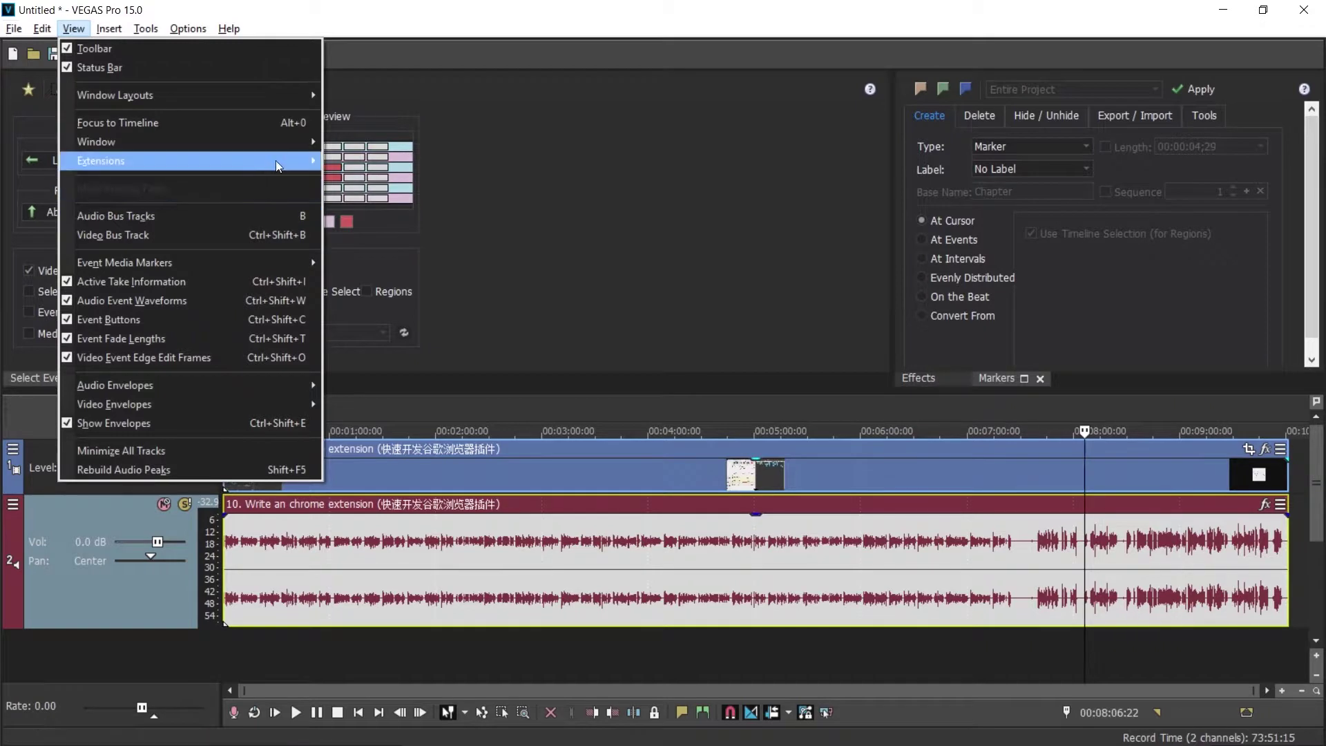
mouse_move(363, 160)
mouse_move(442, 179)
left_click(565, 198)
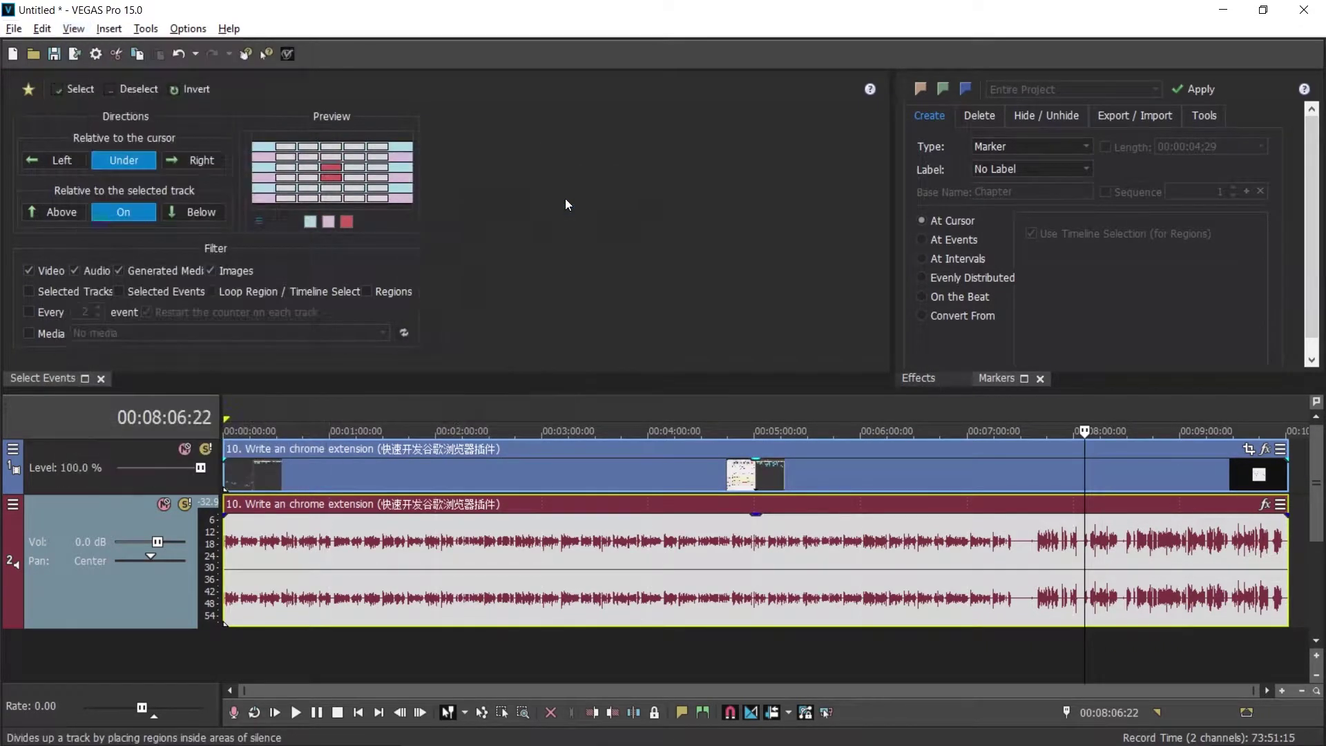
left_click(623, 399)
left_click(727, 423)
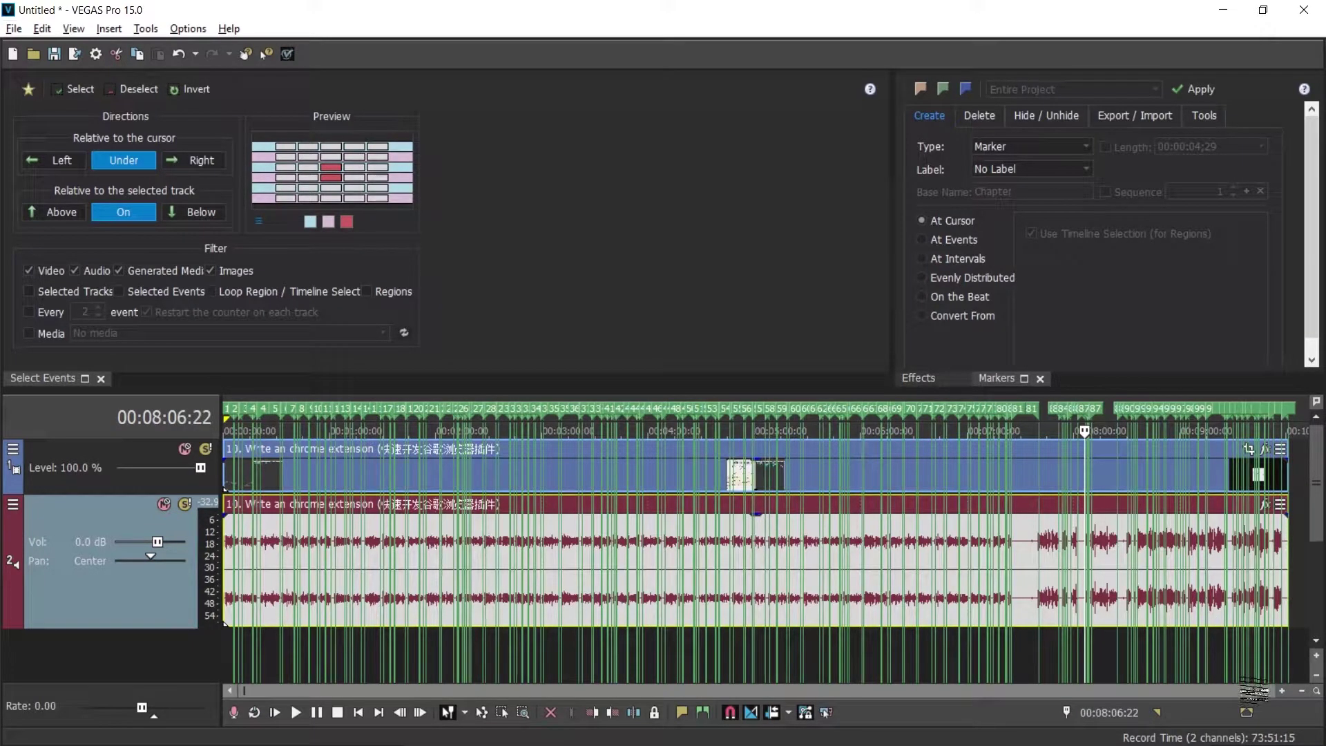
Split the selected video and audio events at the silence regions with Vegasaur's Split Events, limited to Selected Events
left_click_drag(1254, 690, 290, 691)
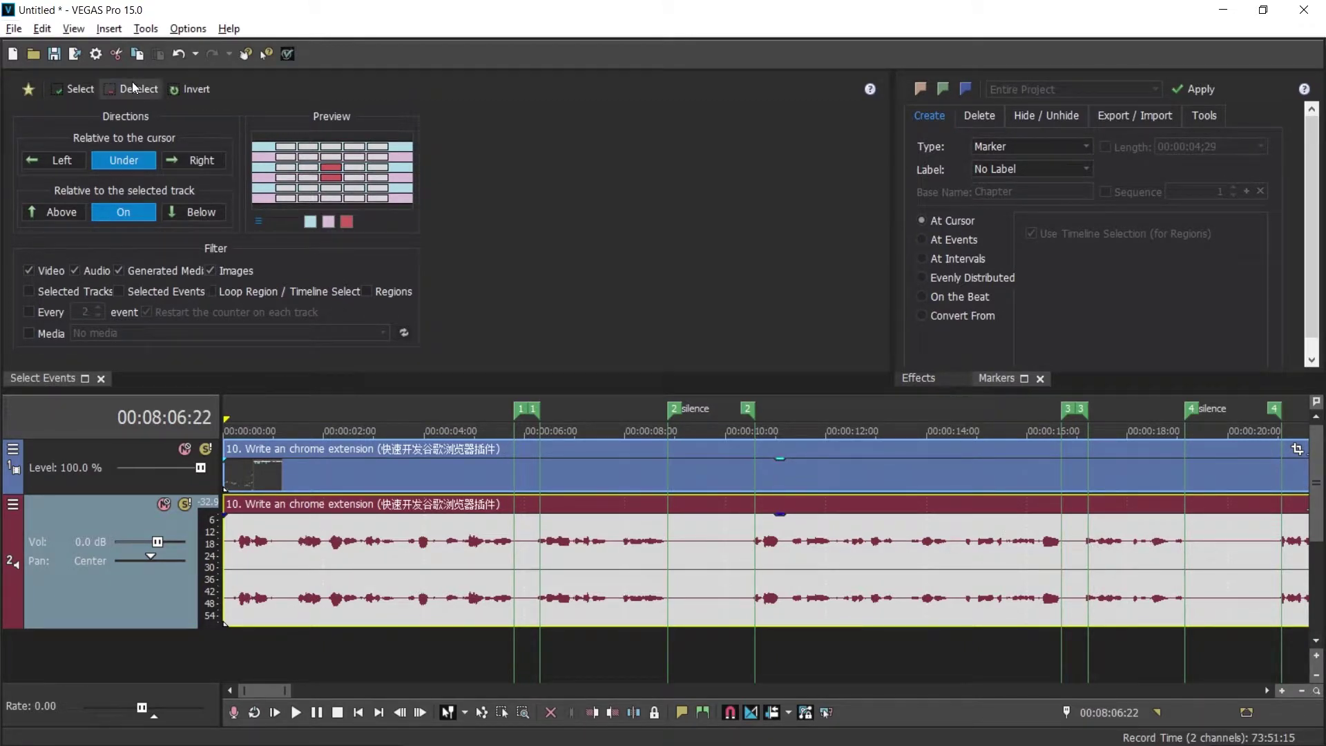
left_click(74, 29)
mouse_move(152, 160)
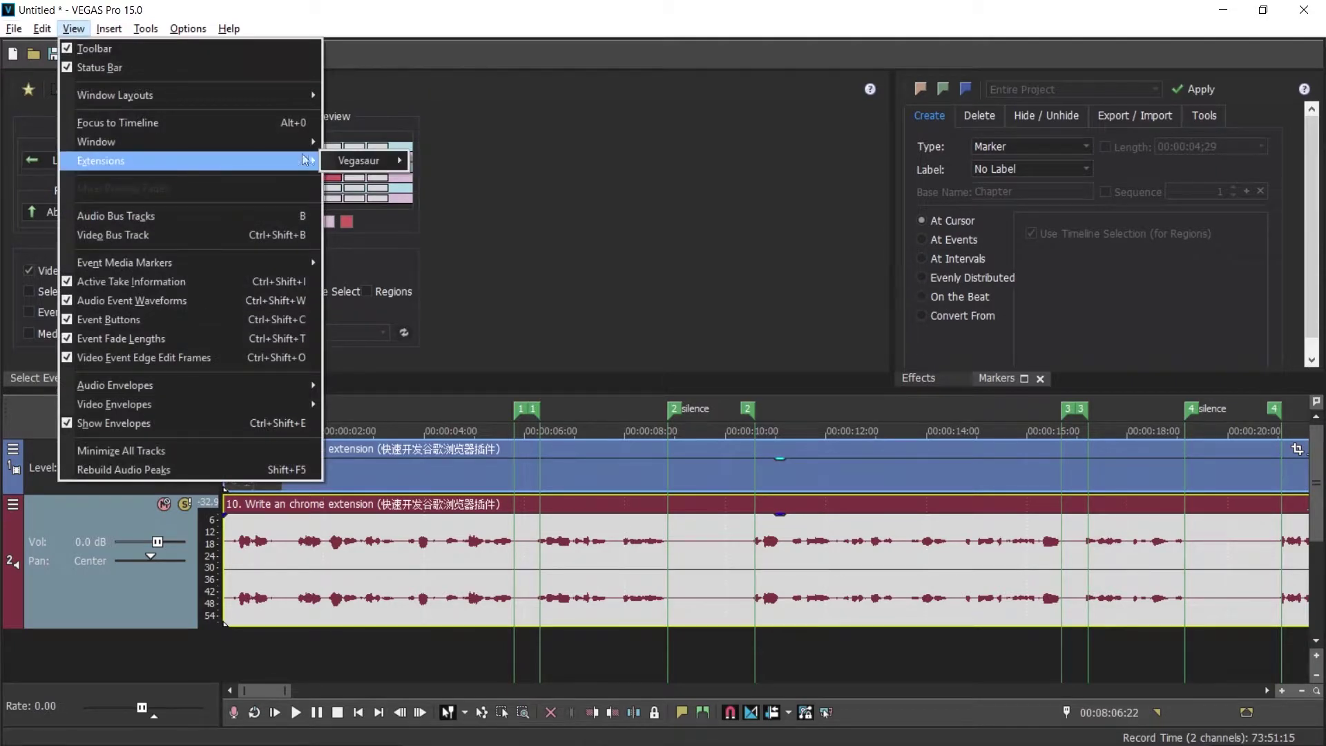
mouse_move(360, 160)
mouse_move(523, 199)
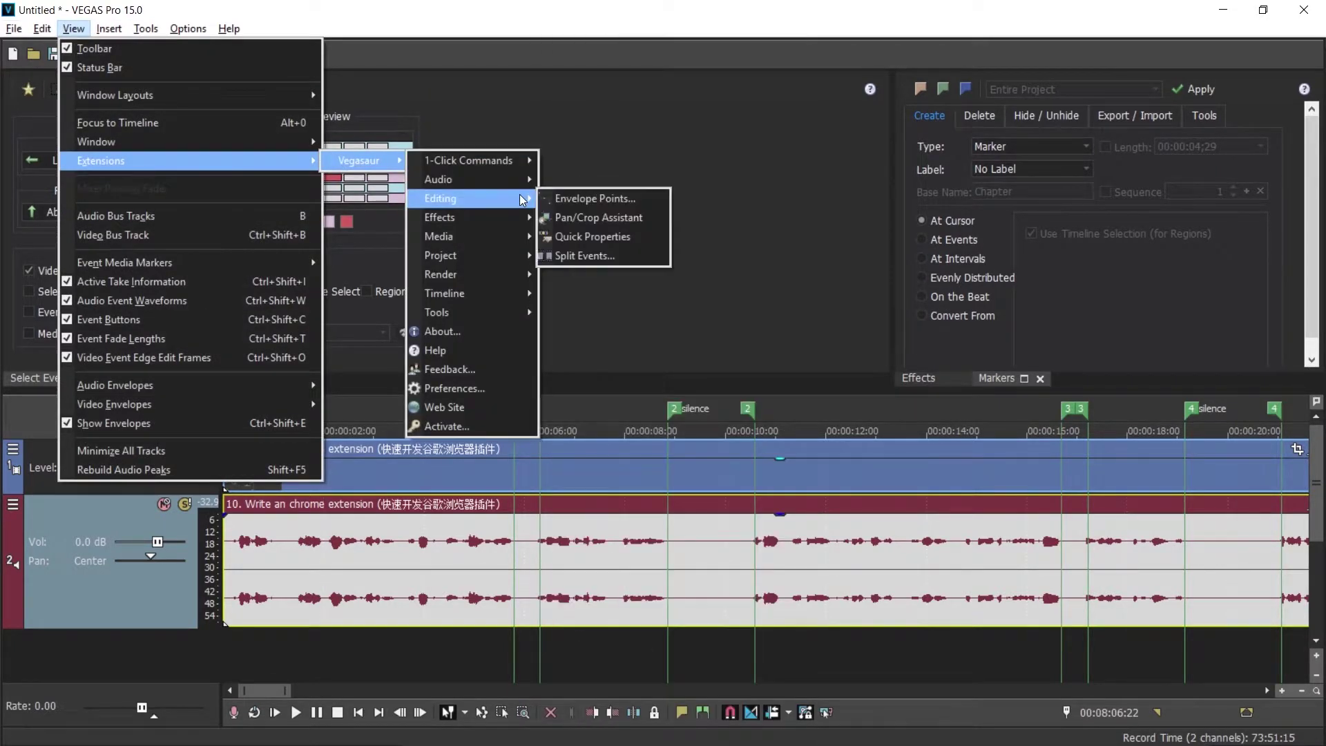
left_click(595, 257)
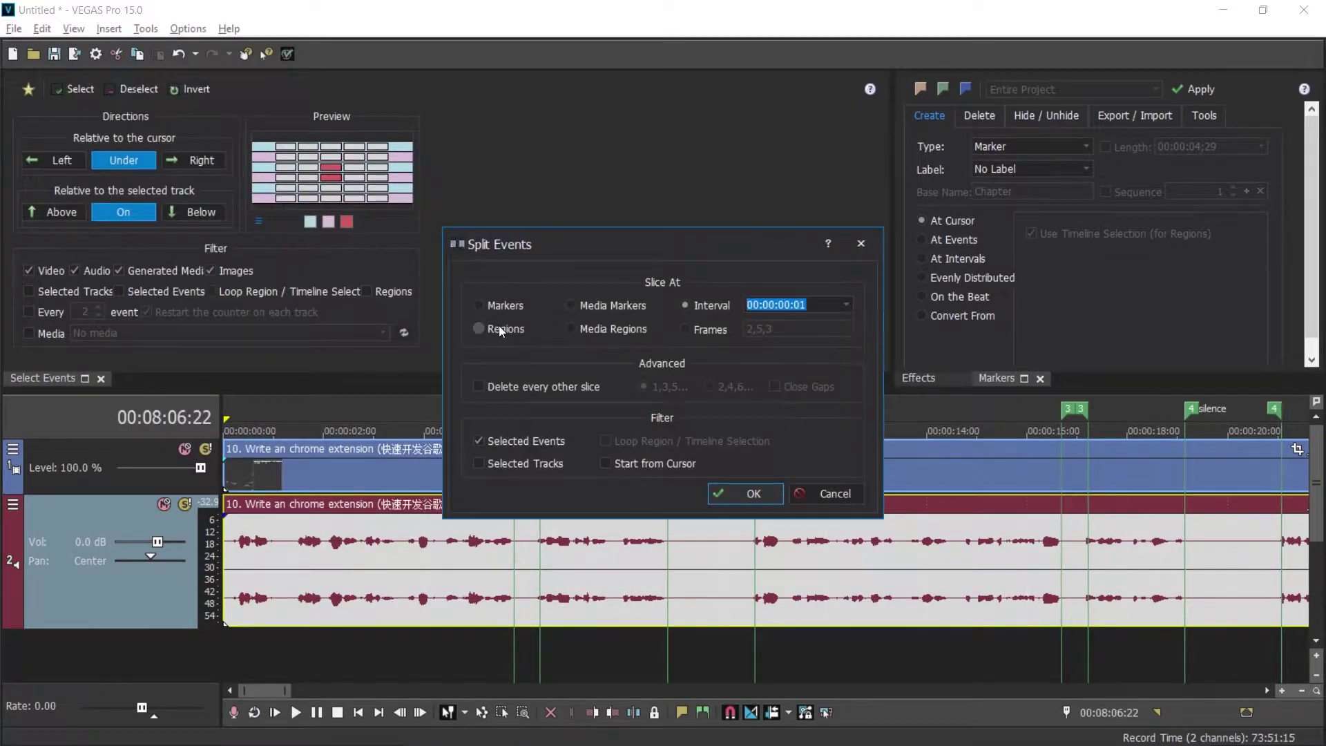
left_click(500, 327)
left_click(544, 446)
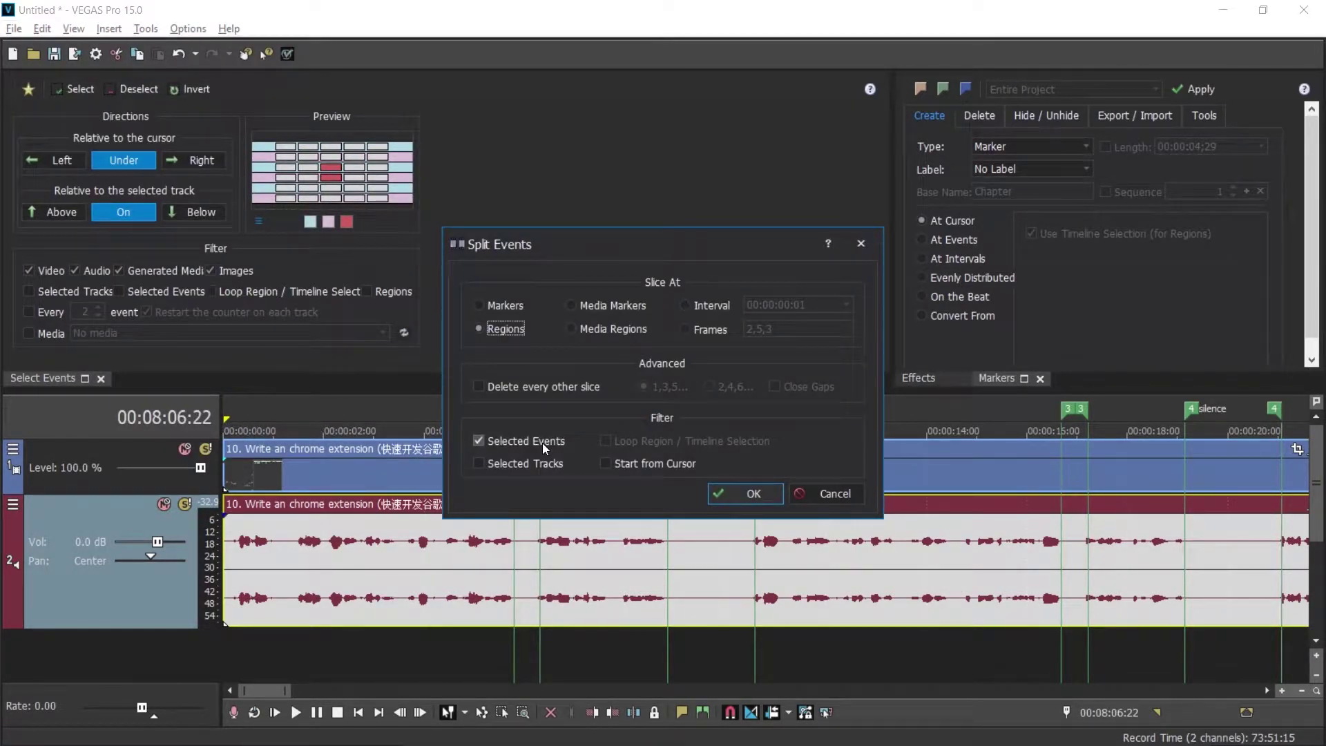
left_click(733, 493)
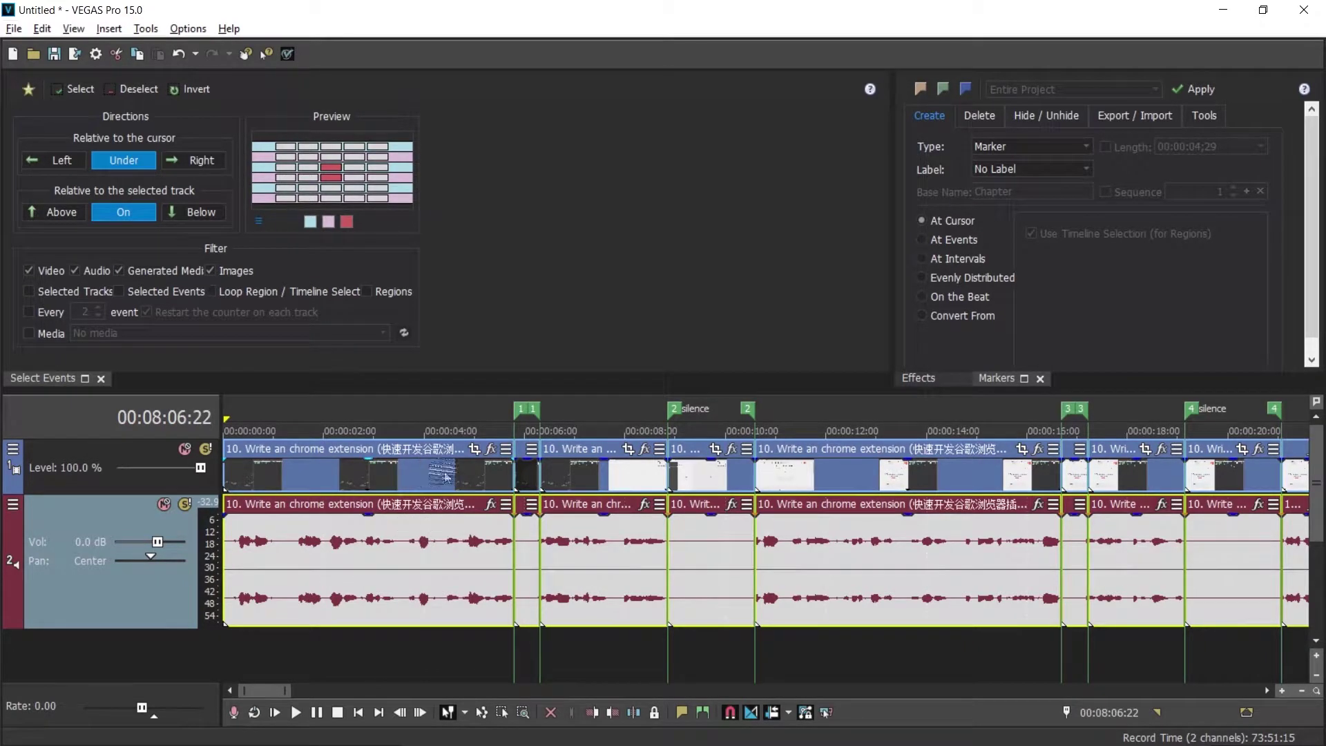
Open Vegasaur's Select Events tool and enable its Regions filter
key("alt+v")
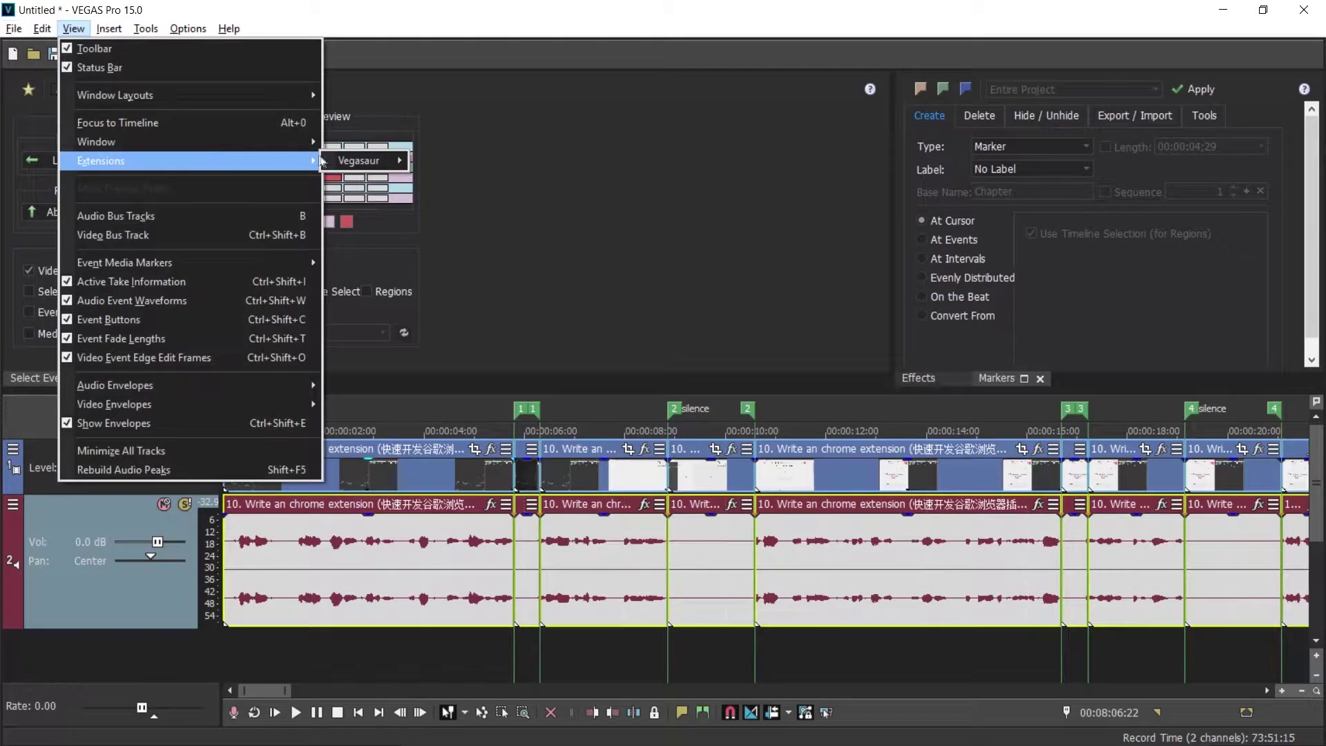
mouse_move(339, 159)
mouse_move(478, 304)
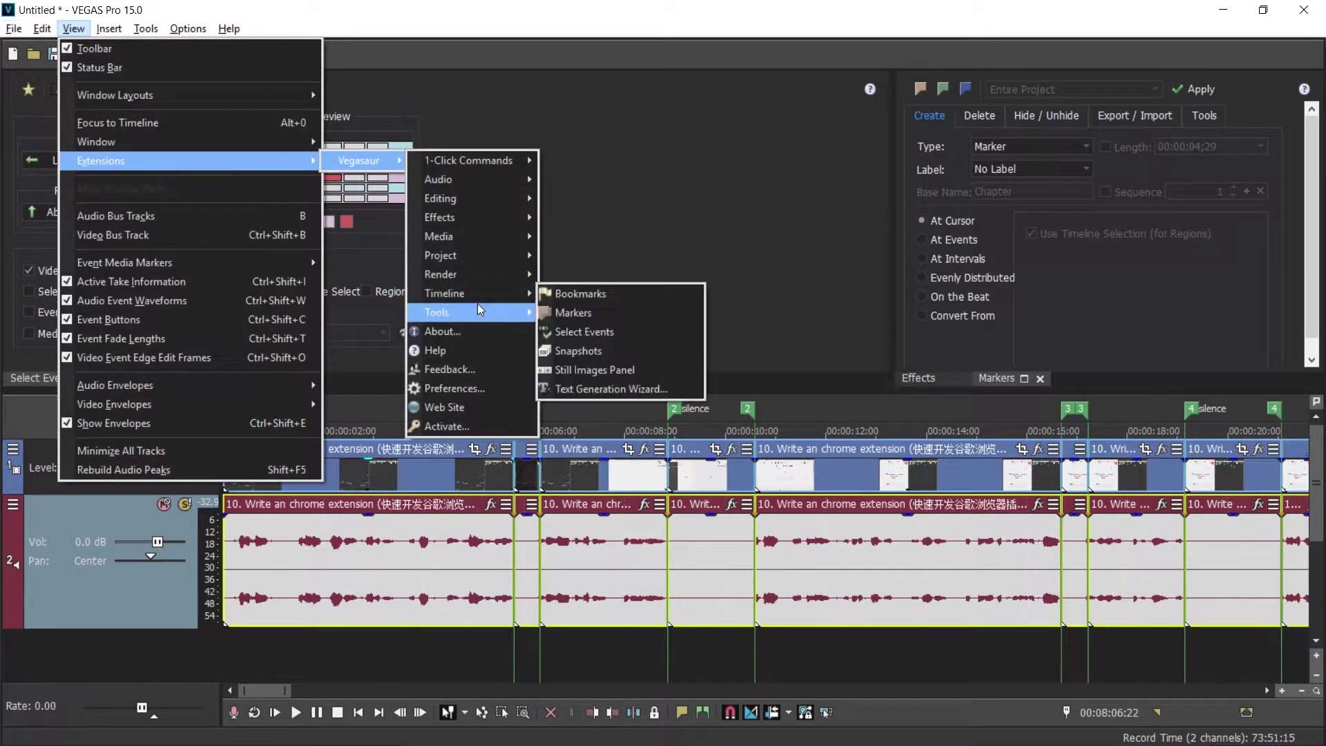
left_click(600, 332)
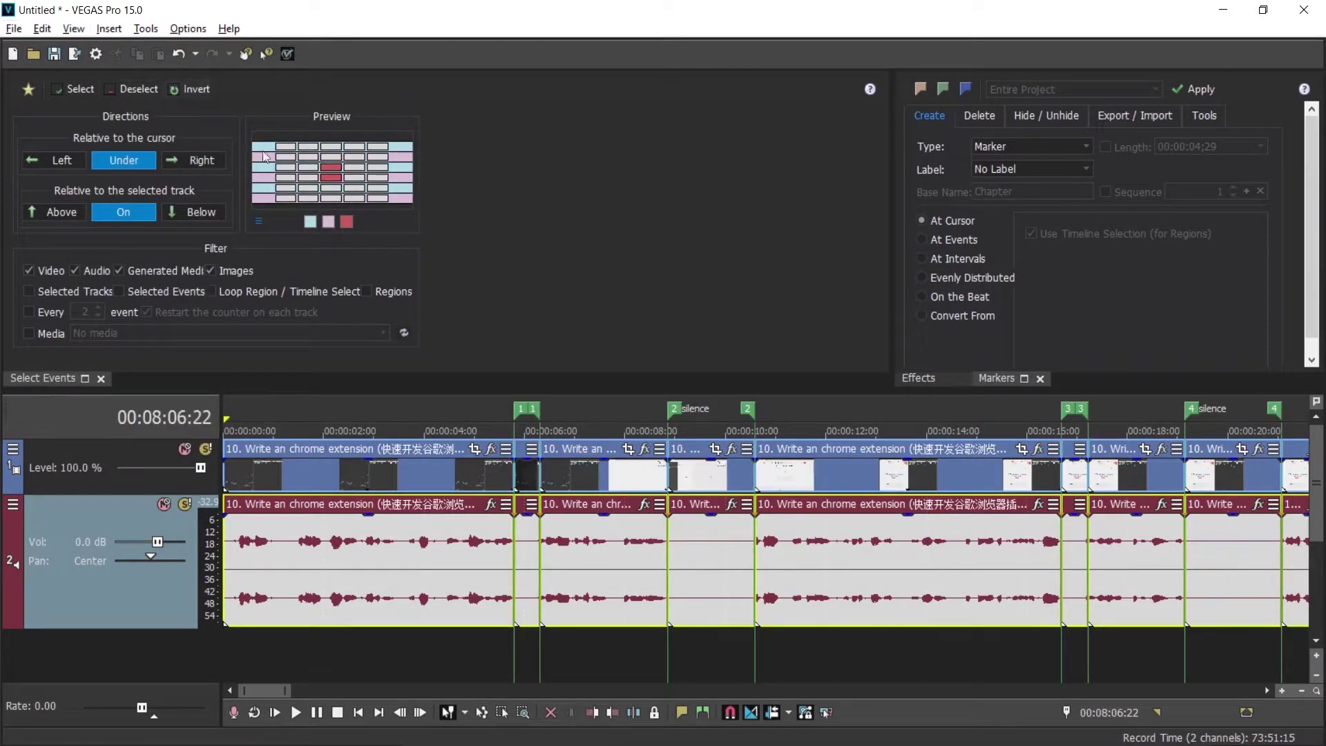
left_click(377, 292)
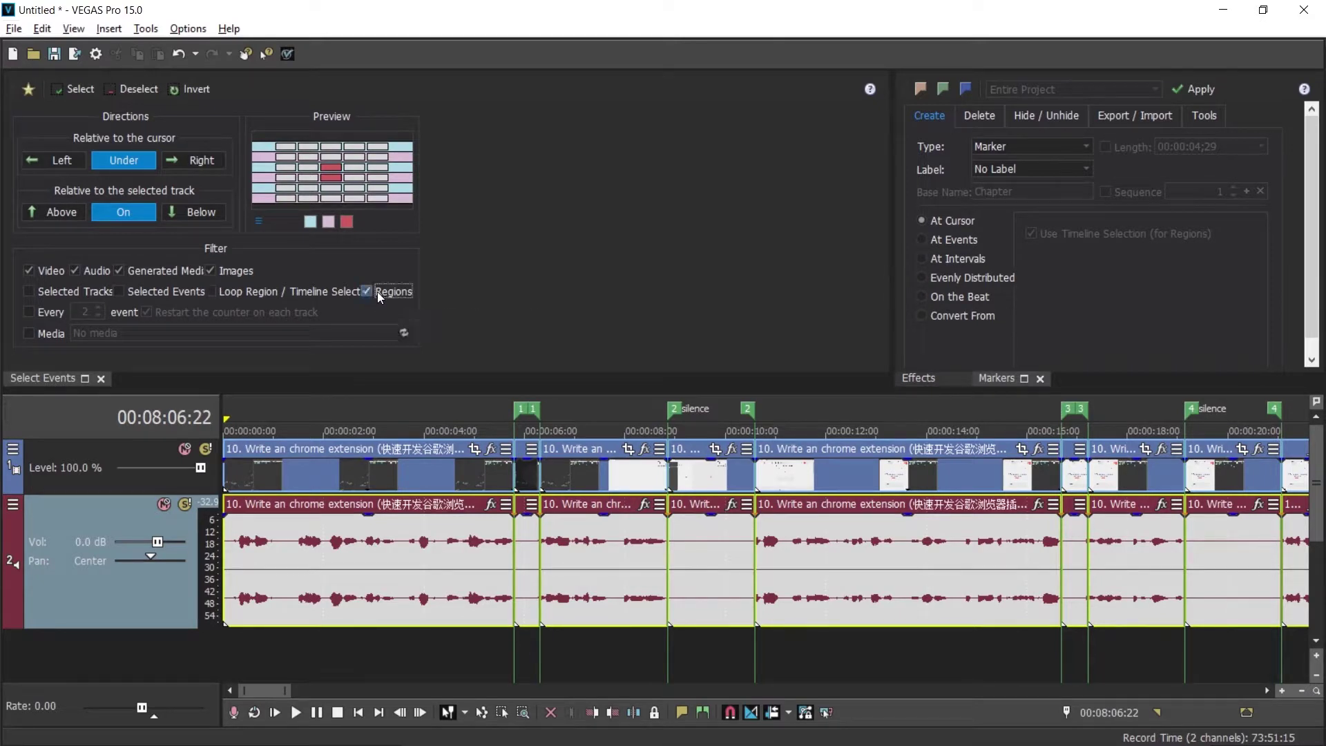
Extend the selection directions to Left, Right, Above and Below, and select only the events inside the silence regions
left_click(81, 162)
left_click(185, 161)
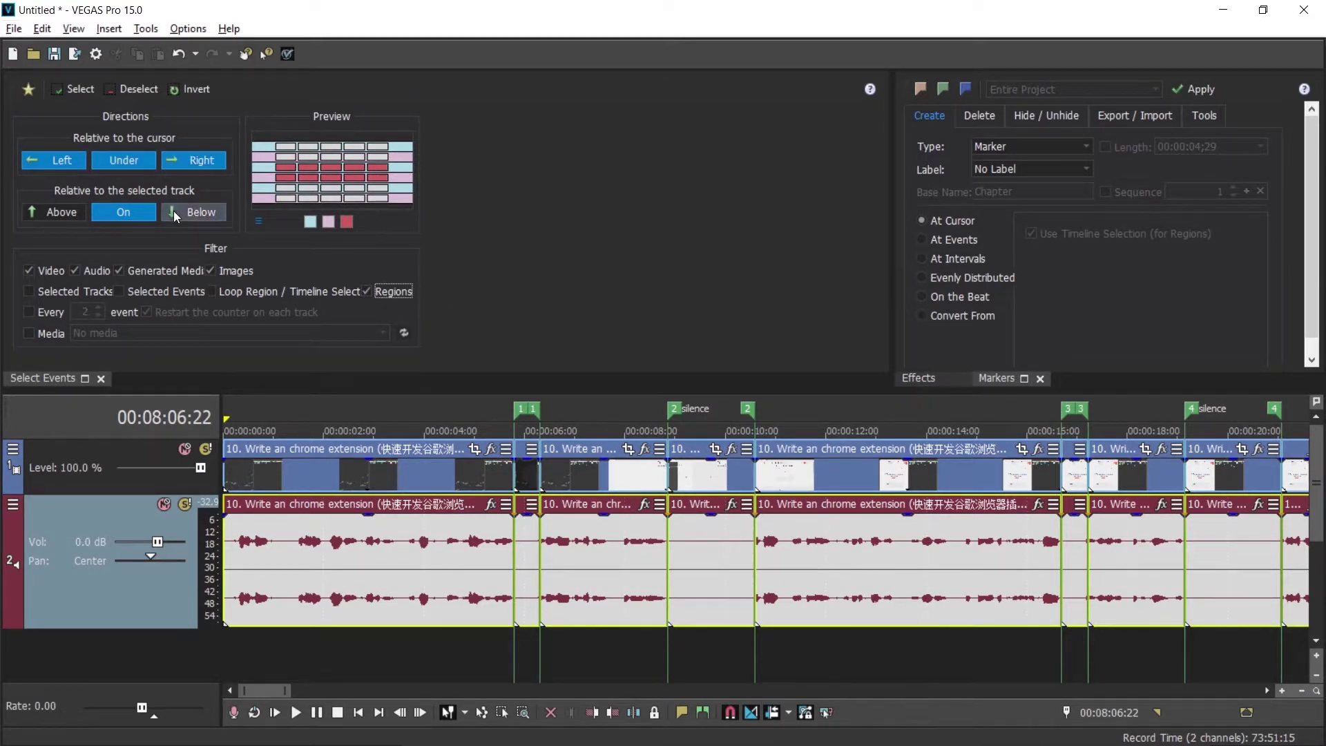
left_click(173, 210)
left_click(72, 213)
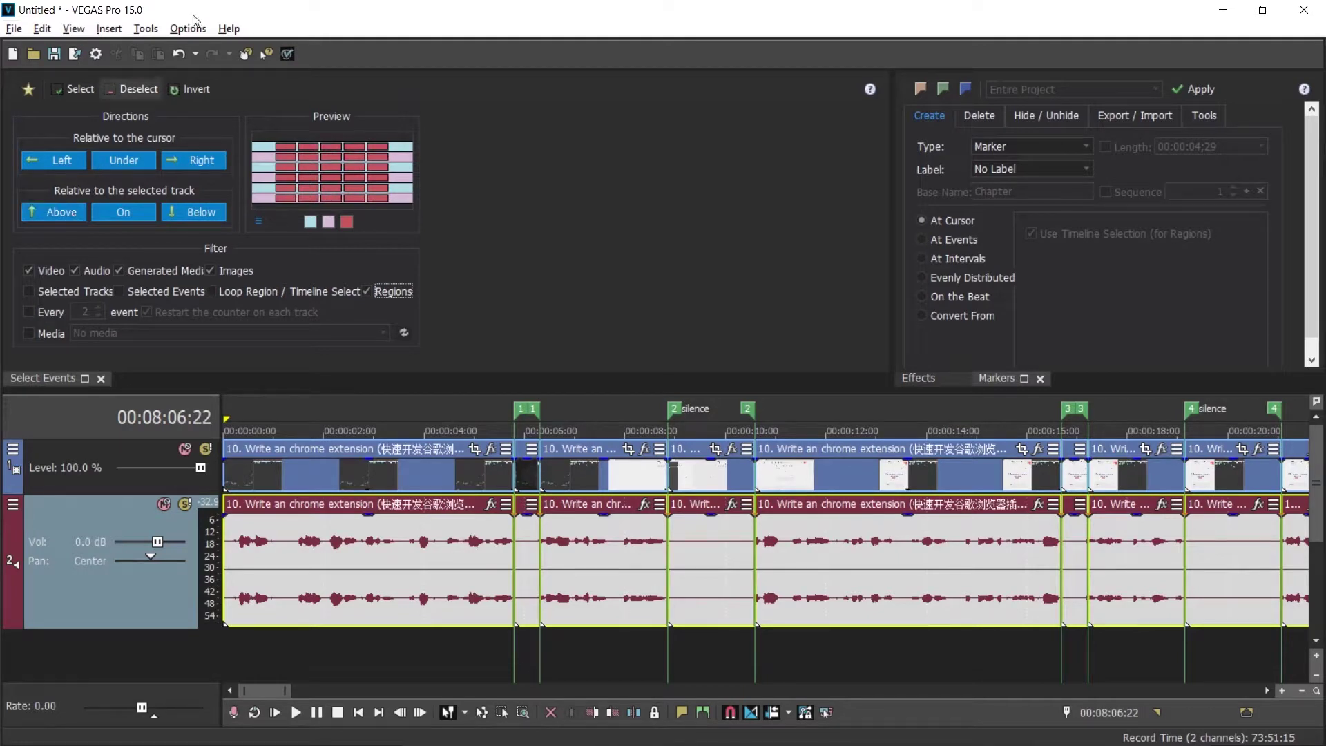
left_click(136, 87)
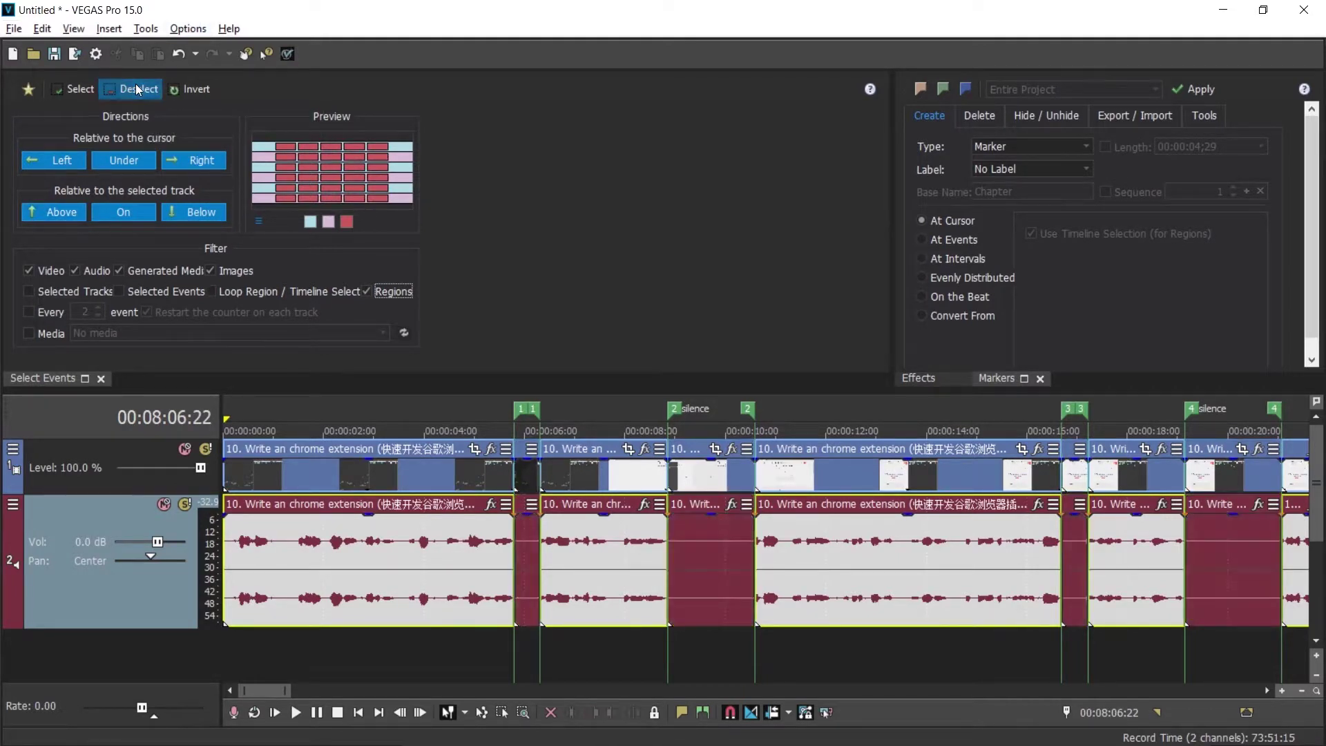
left_click(76, 89)
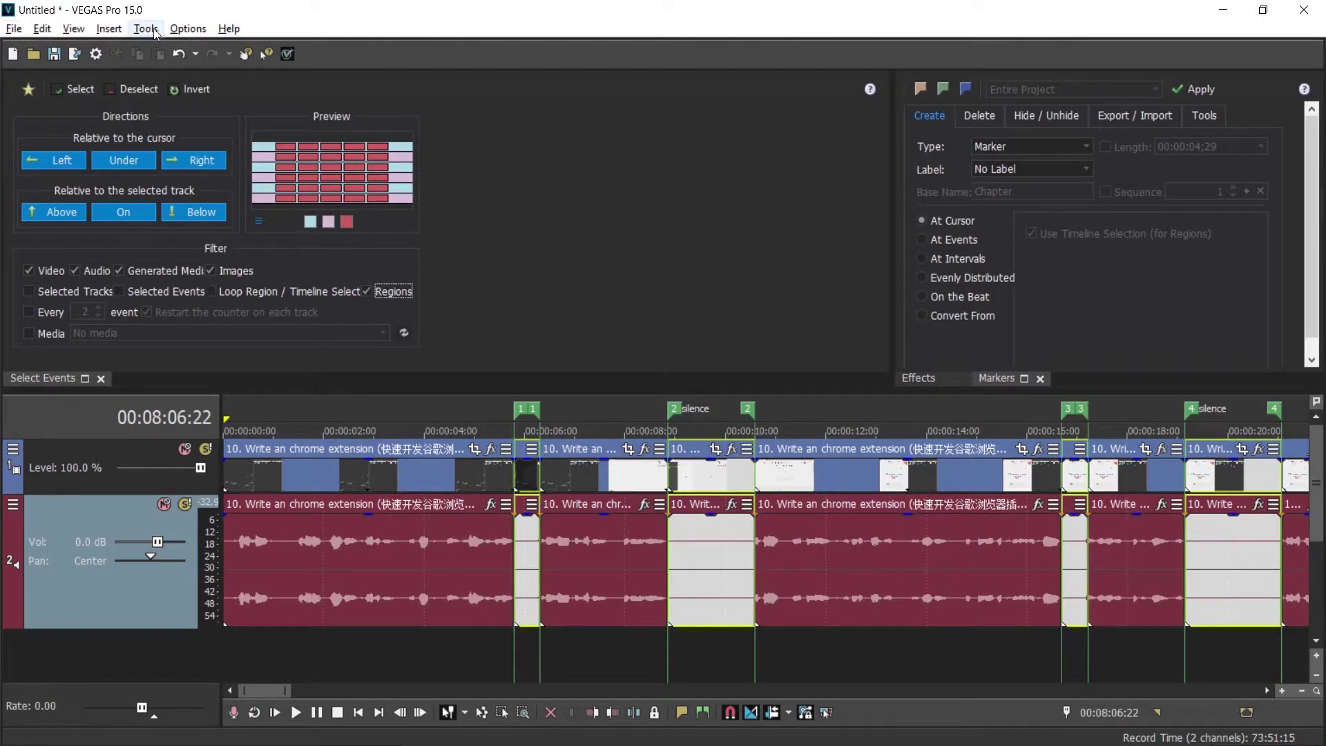
Speed up the selected silent events to 10x with Vegasaur's Rocket Speed effect
left_click(73, 28)
mouse_move(239, 168)
mouse_move(380, 166)
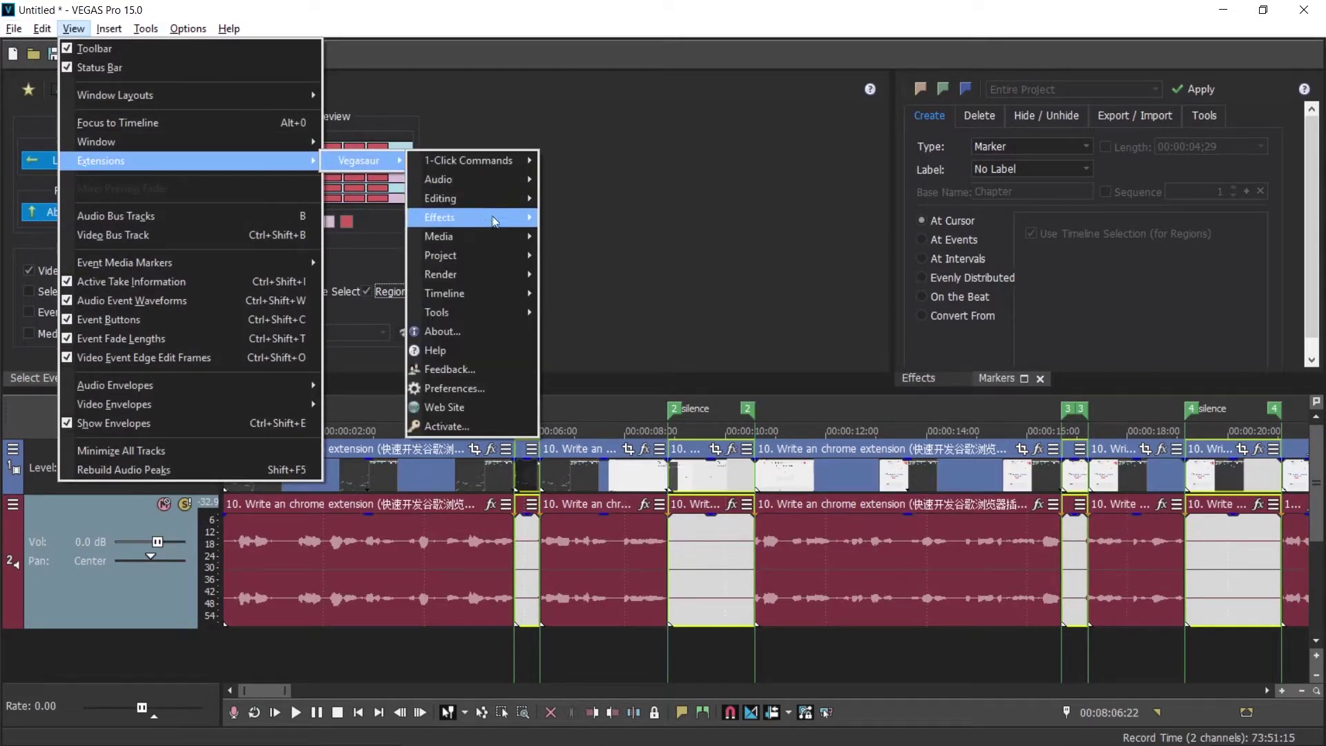
mouse_move(494, 217)
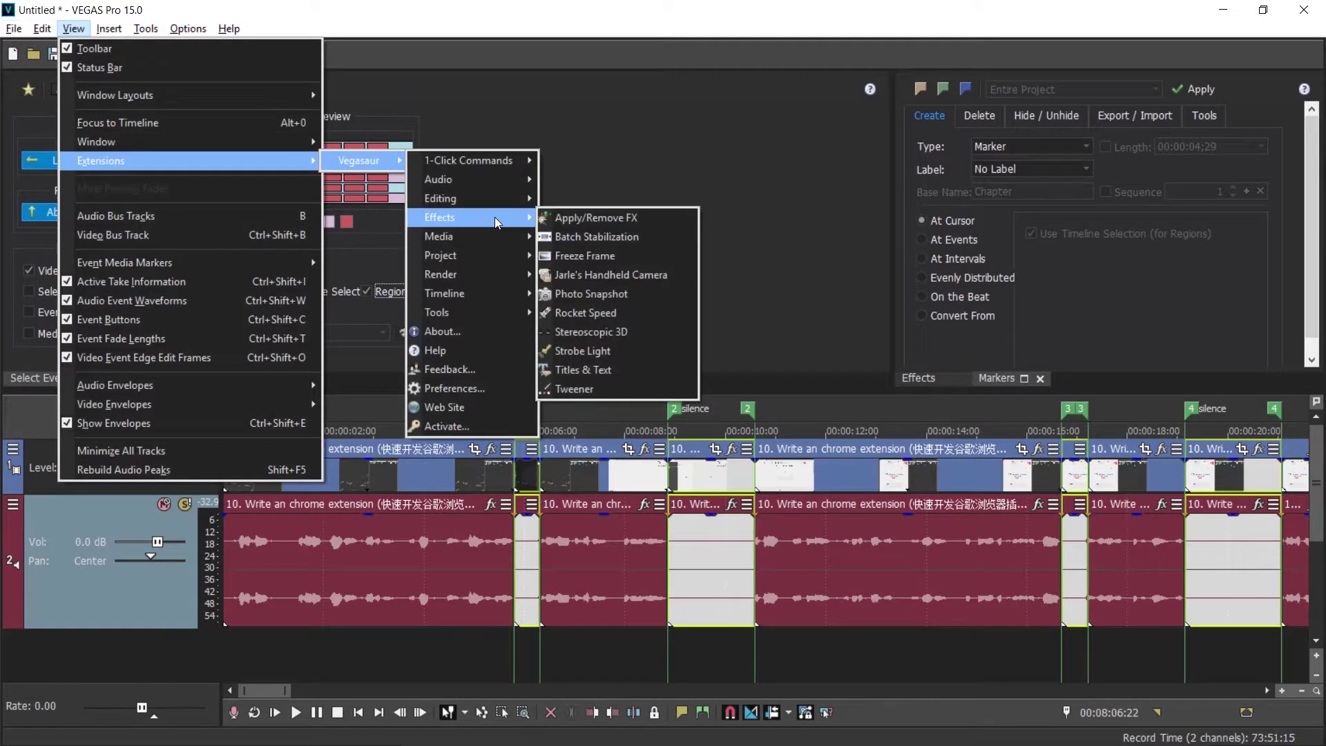
left_click(624, 312)
left_click(1100, 126)
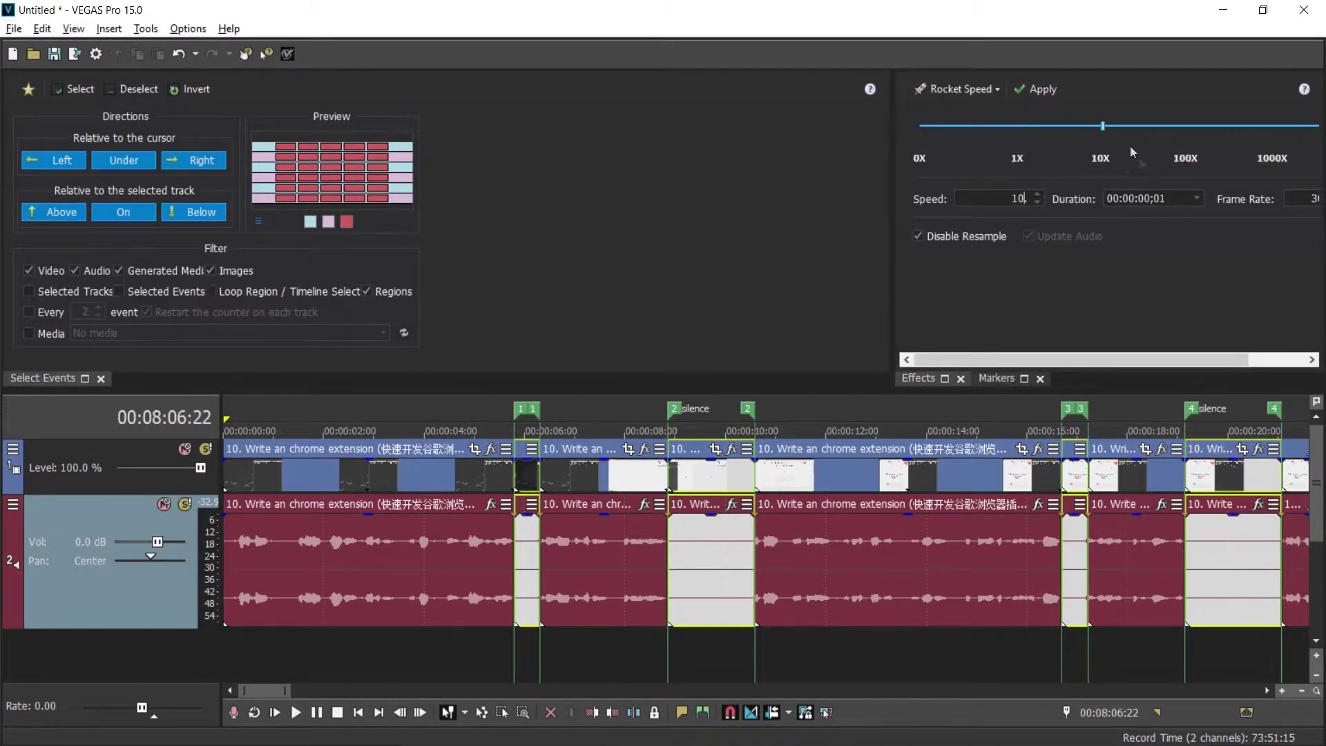
left_click(1039, 89)
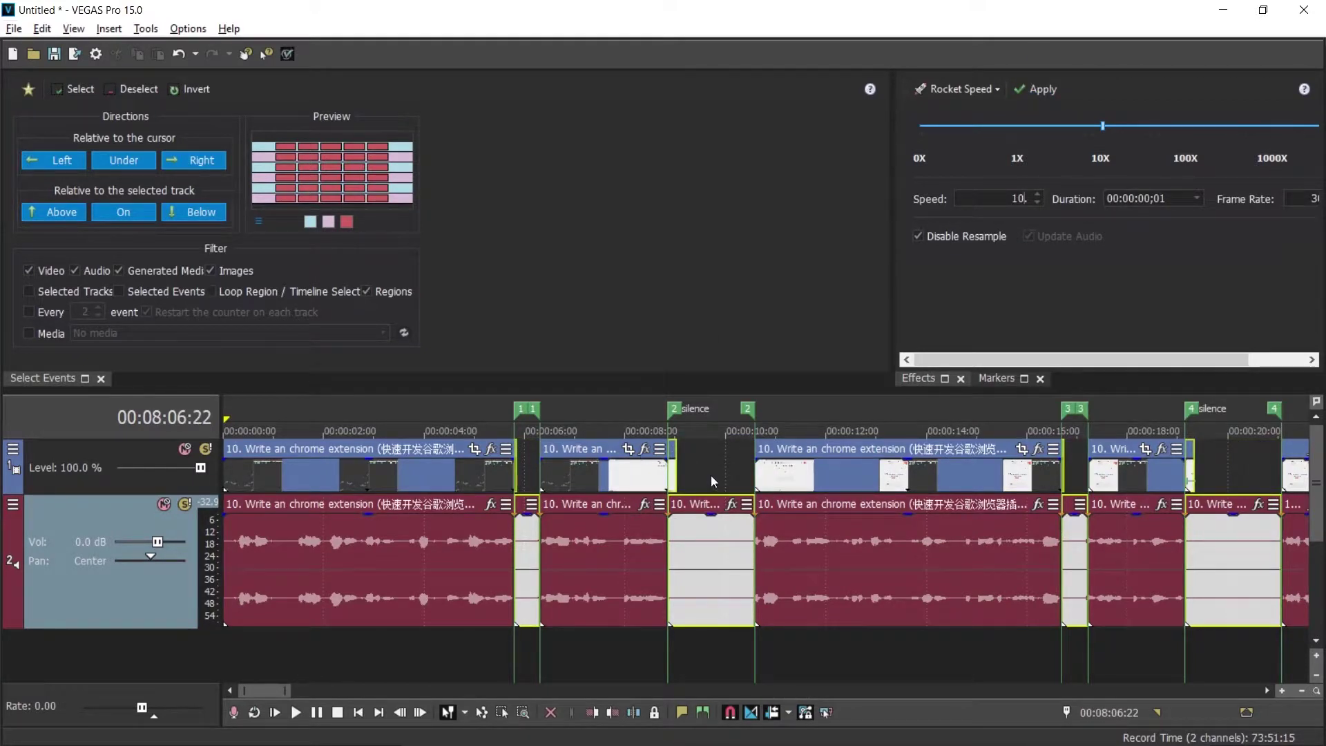
Select the video track and delete all markers and regions in the entire project with Vegasaur's Markers tool
left_click(101, 450)
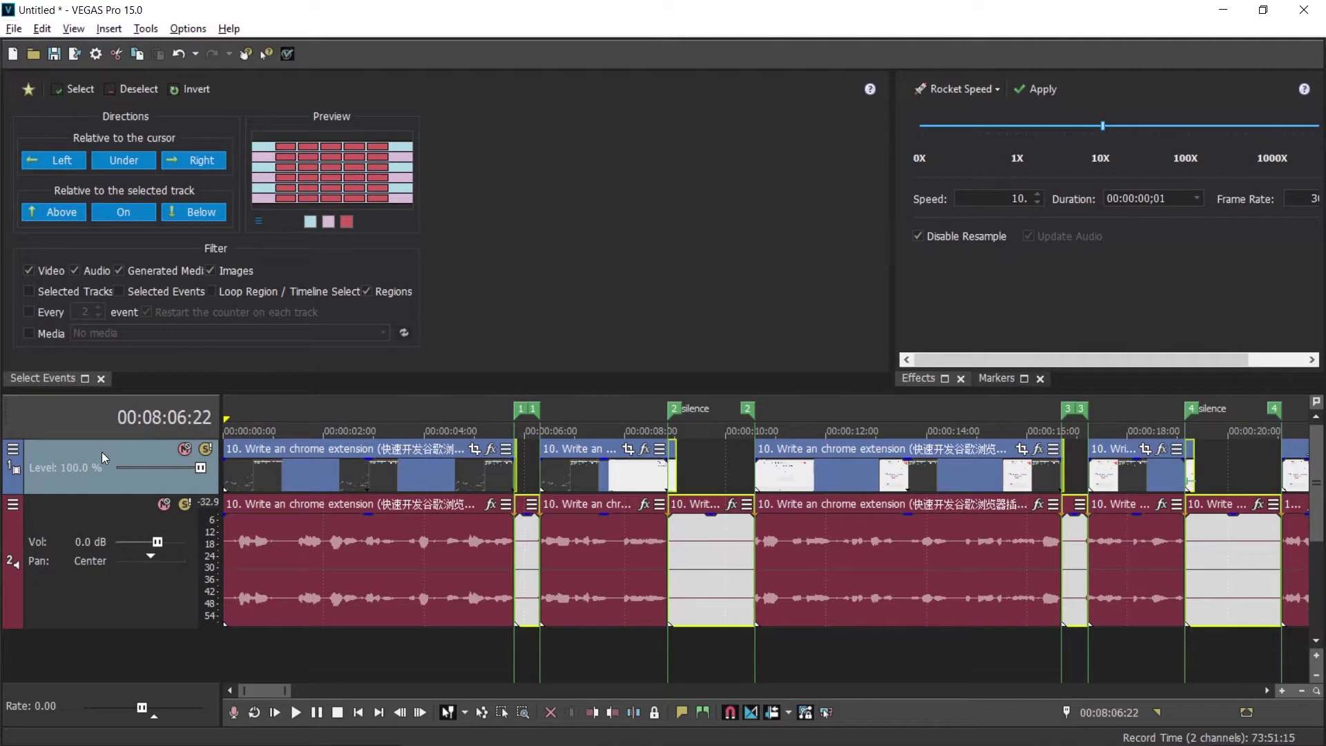
left_click(74, 28)
mouse_move(292, 164)
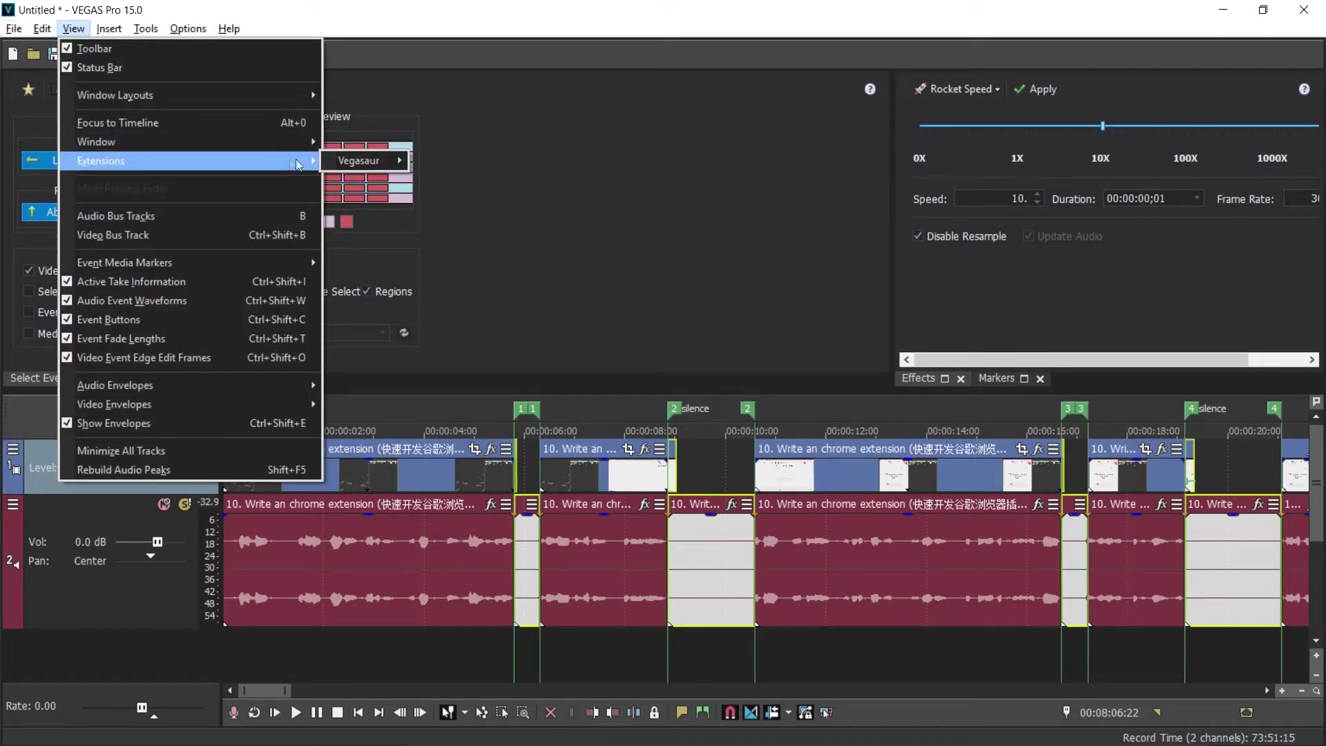
mouse_move(373, 161)
mouse_move(508, 293)
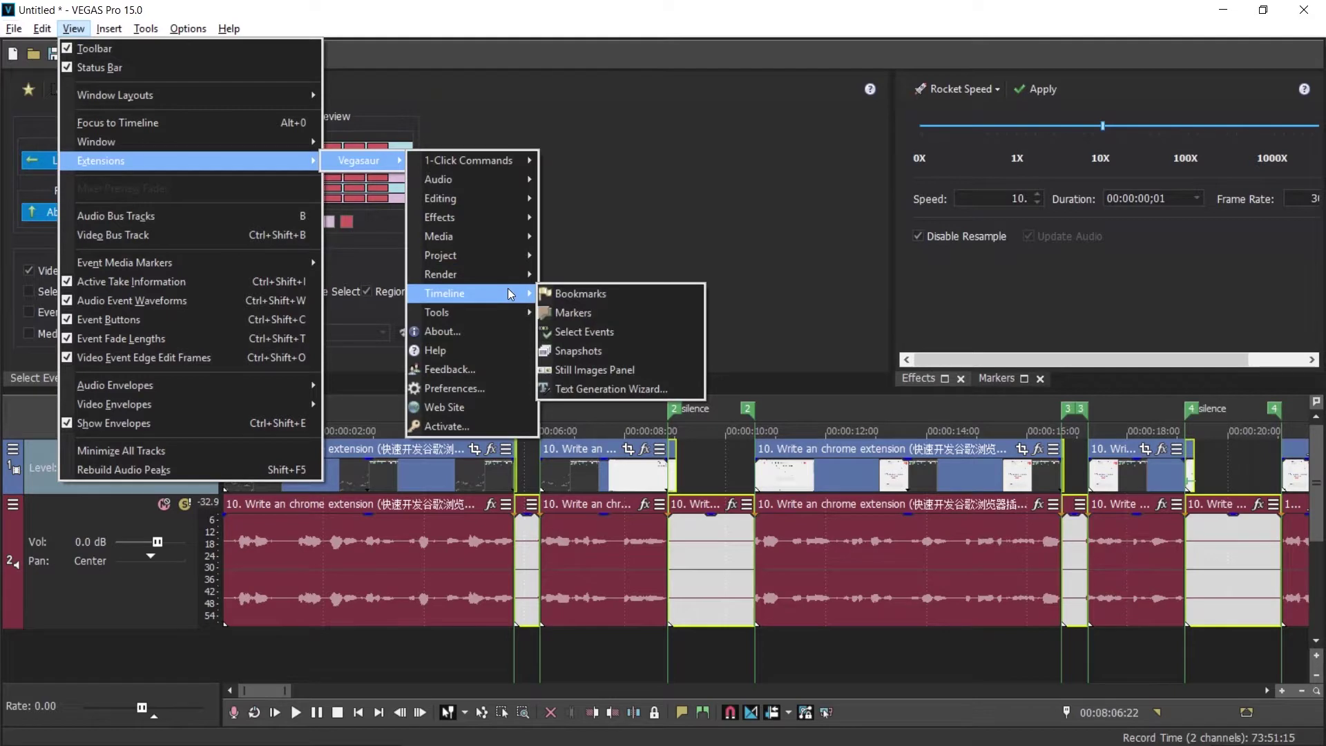
left_click(574, 312)
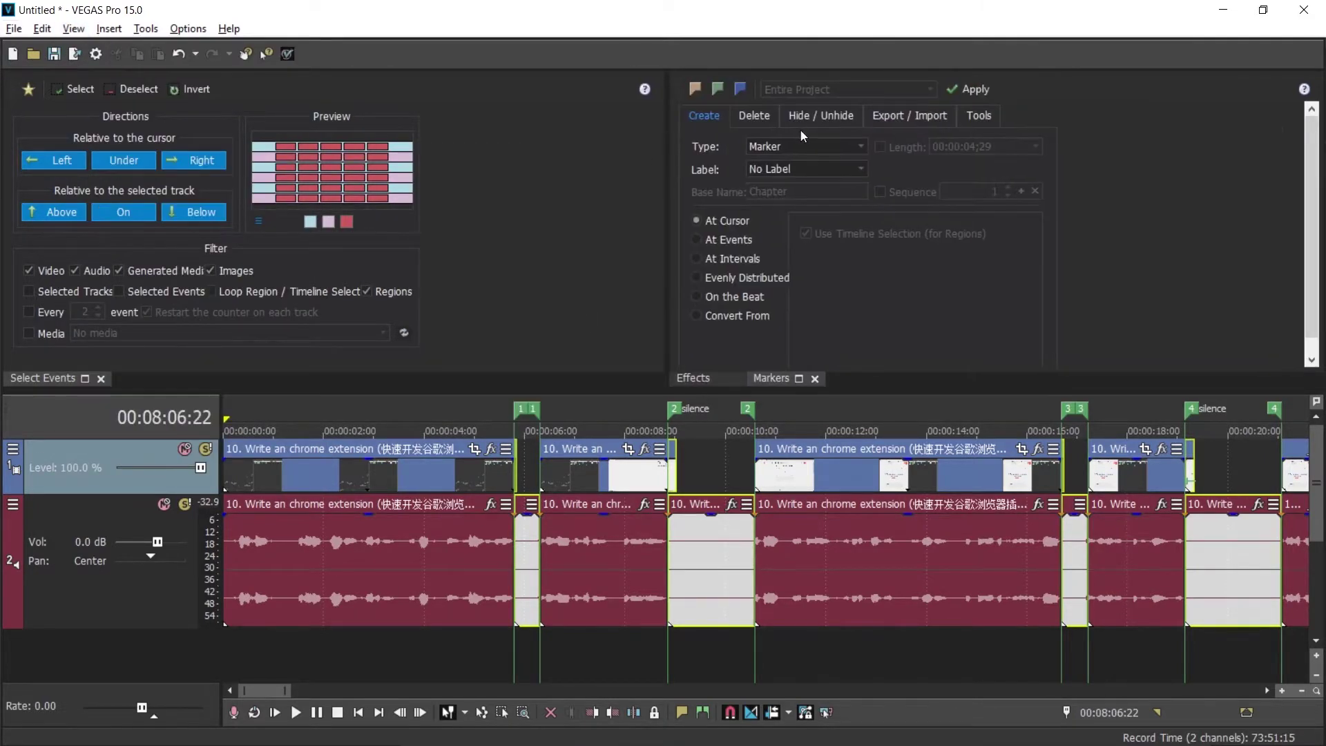
left_click(765, 118)
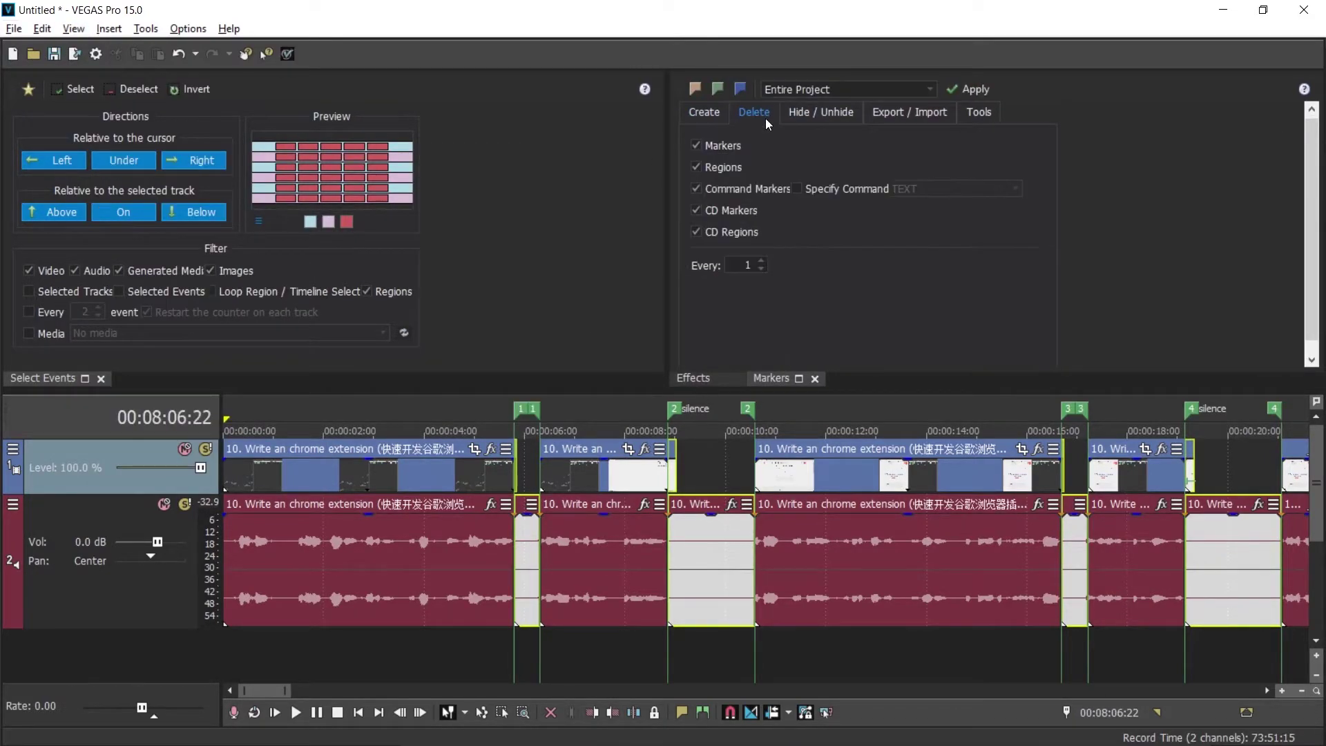
left_click(965, 83)
Create unlabeled regions at the events of the selected video track, with Selected Tracks enabled and Selected Events disabled
left_click(698, 119)
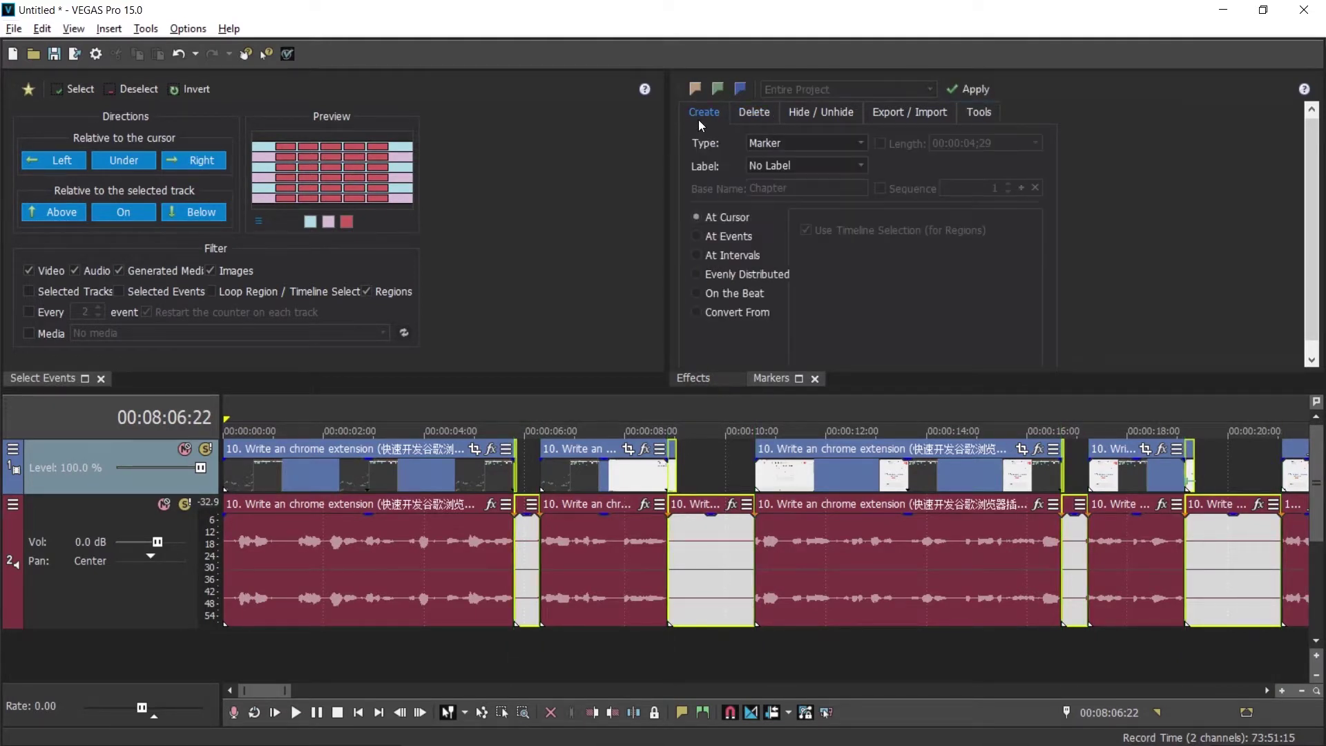
left_click(784, 147)
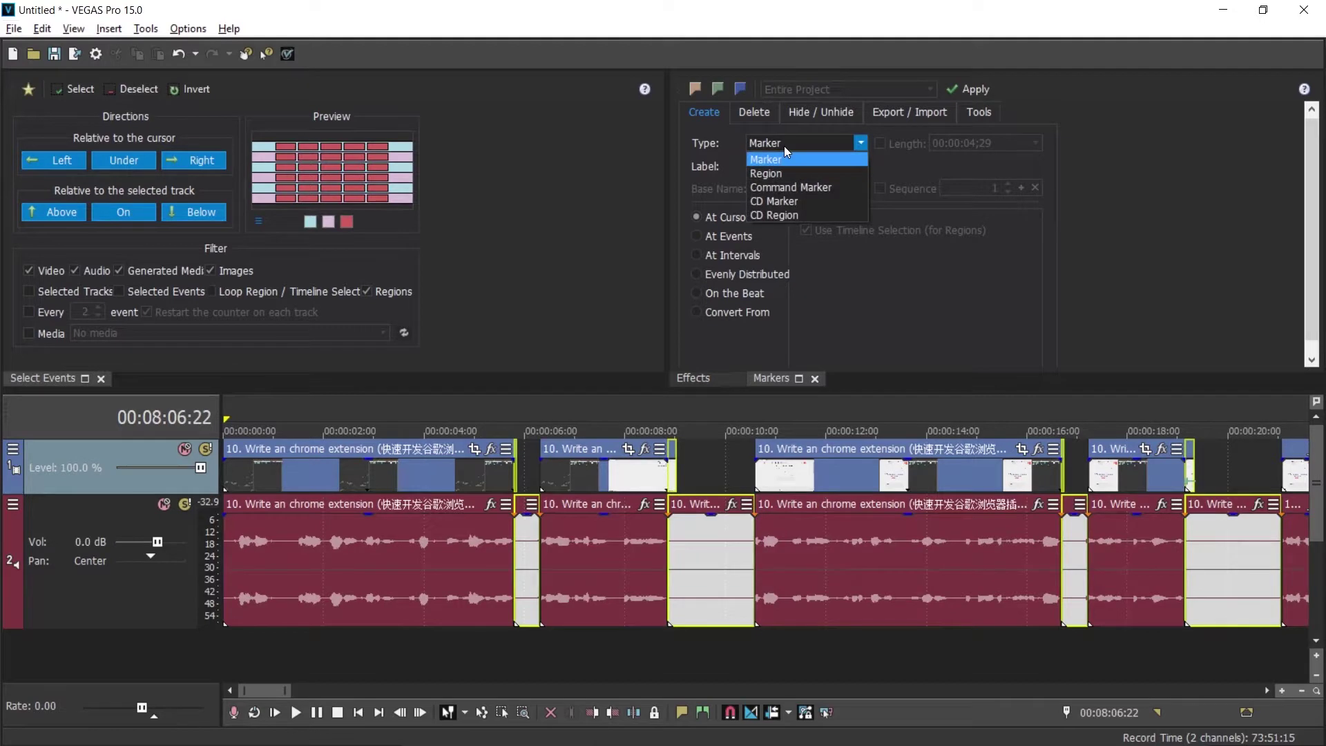
left_click(780, 172)
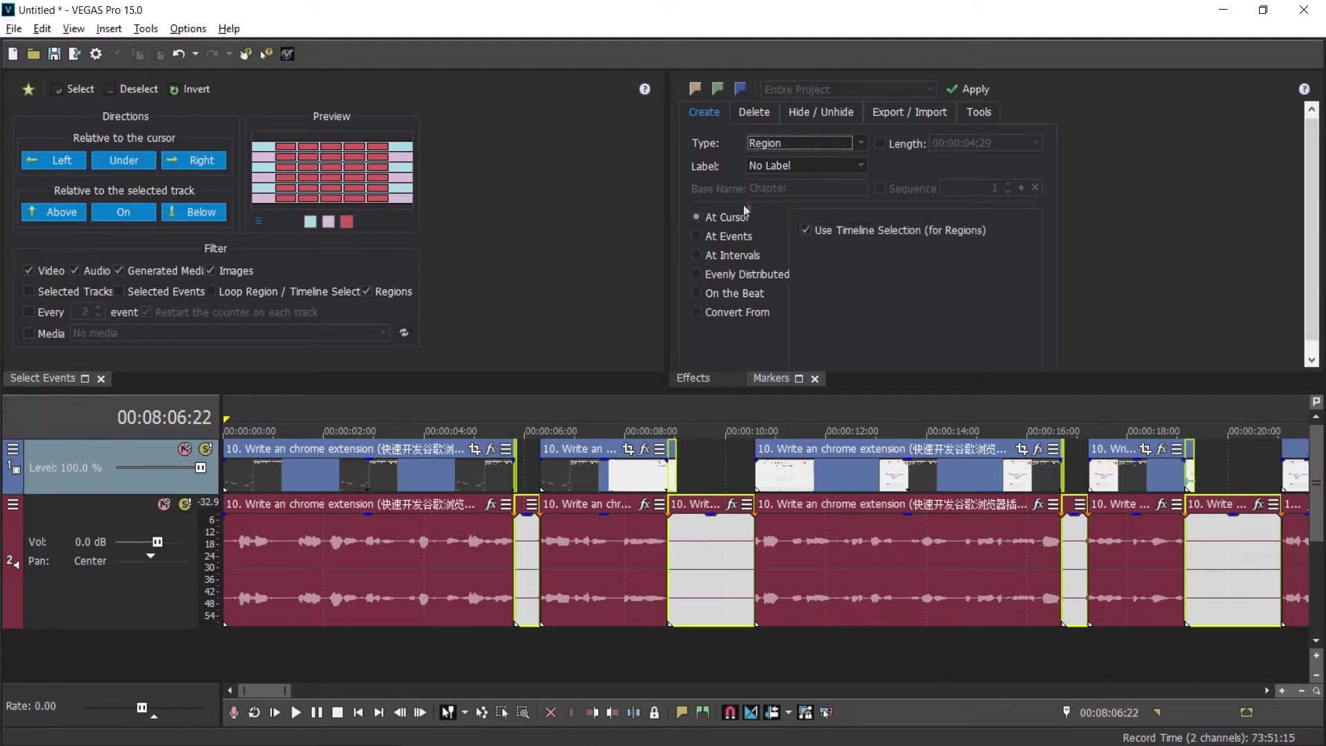
left_click(723, 238)
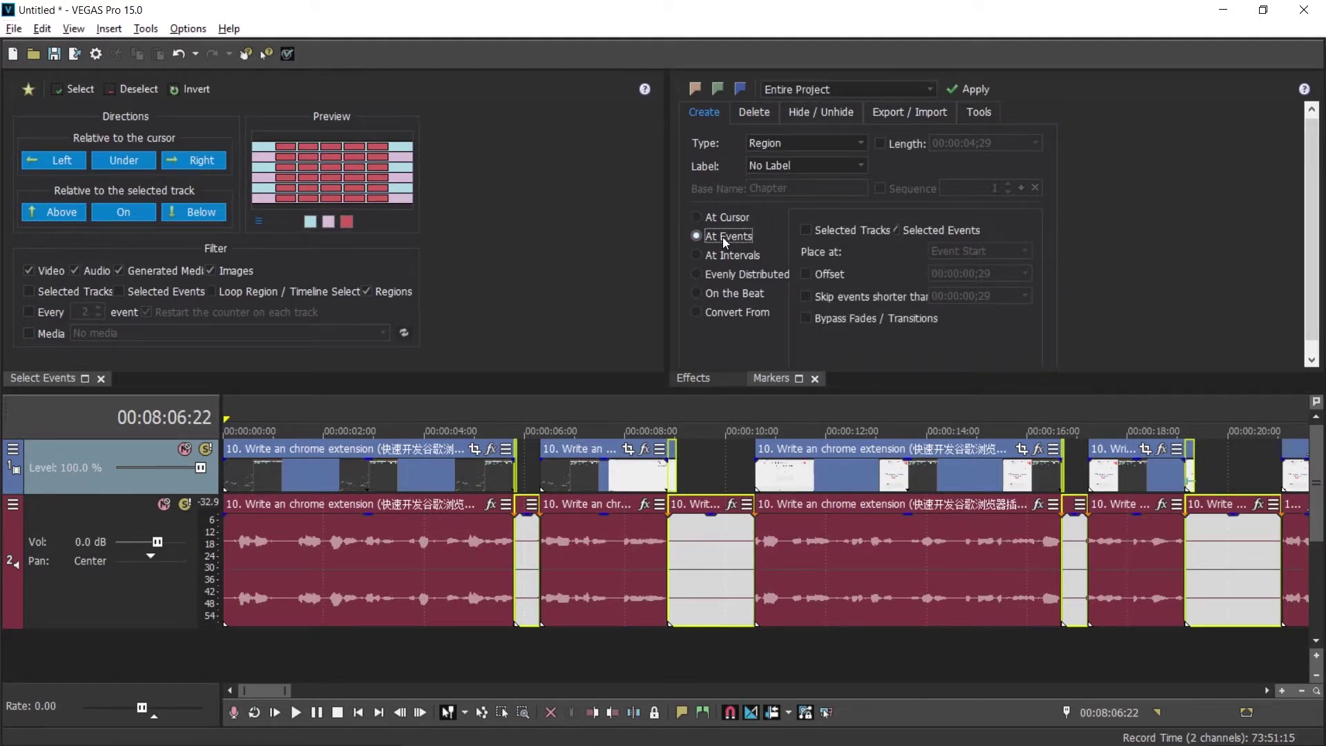
left_click(822, 235)
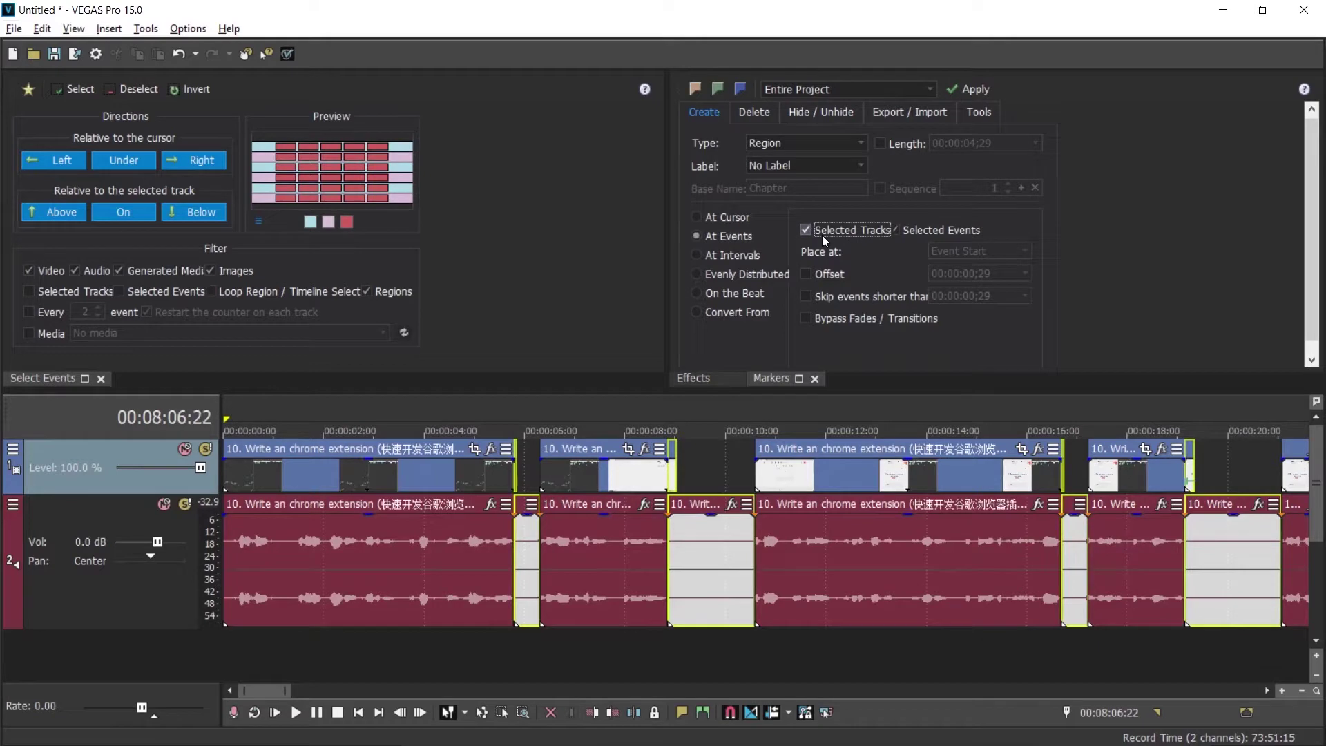
left_click(907, 231)
left_click(972, 92)
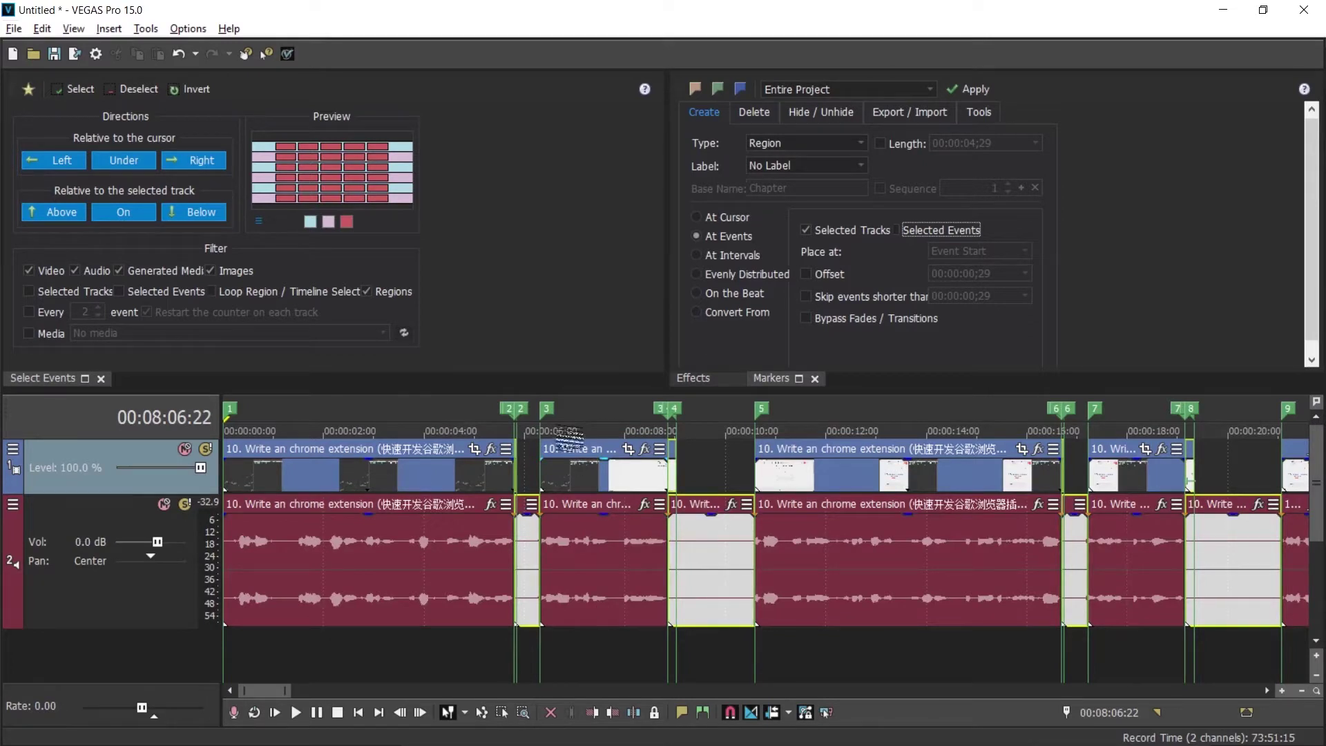
Apply Keep Inside Regions to the events with Selected Tracks off and Auto Ripple on for All Tracks, Markers and Regions
scroll(265, 693, "up", 3)
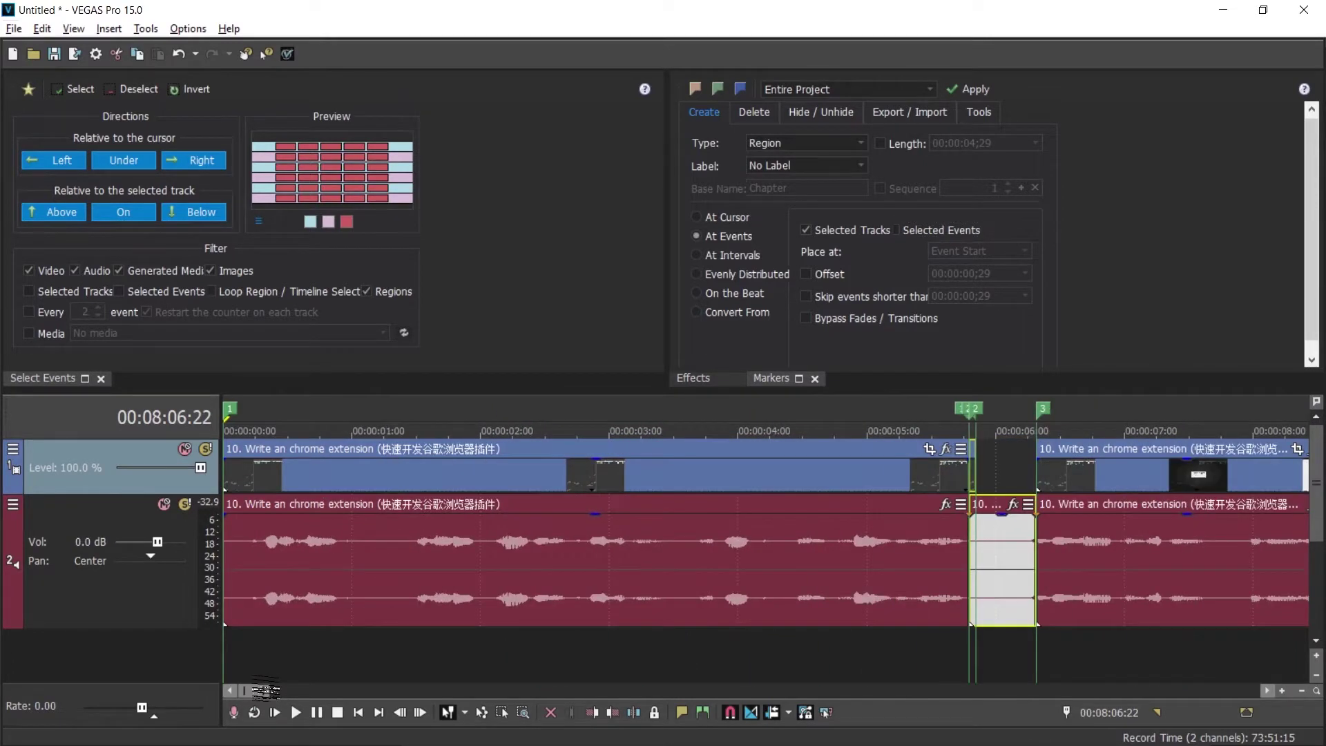
left_click_drag(258, 689, 283, 690)
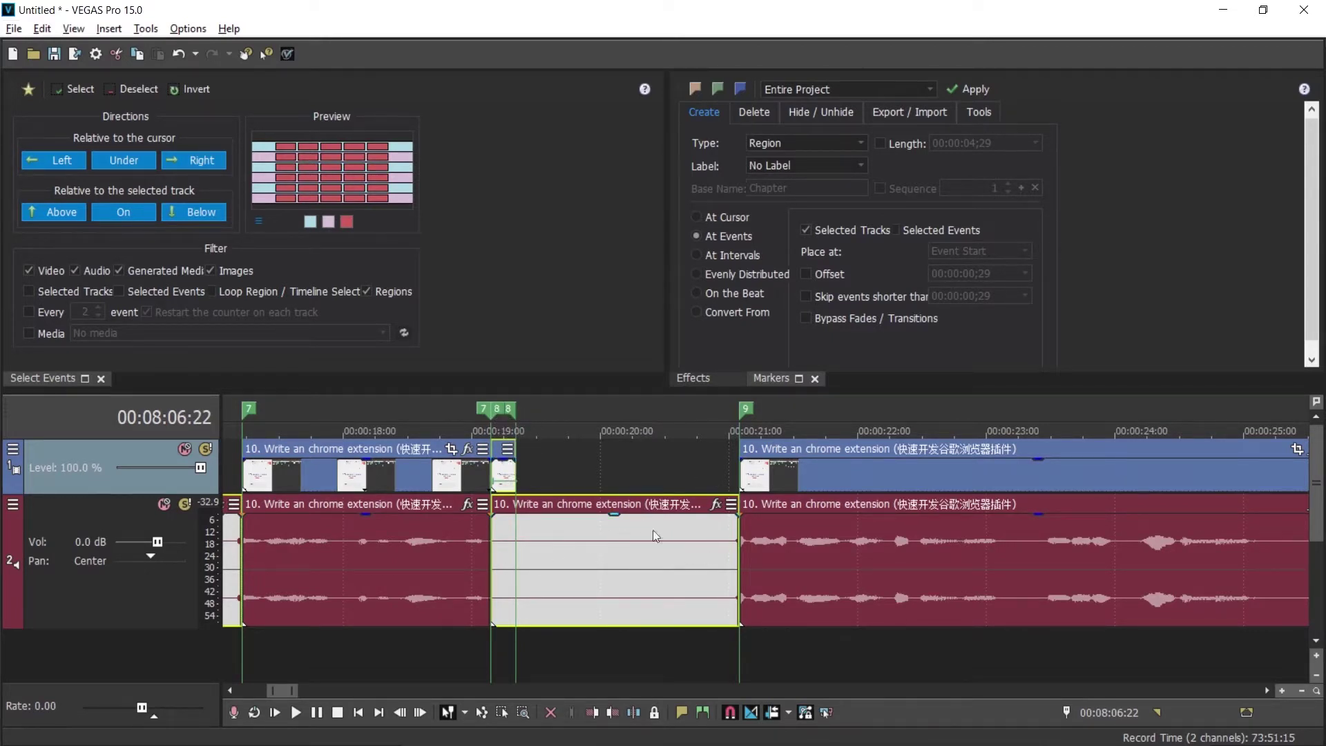
left_click(979, 114)
left_click(760, 145)
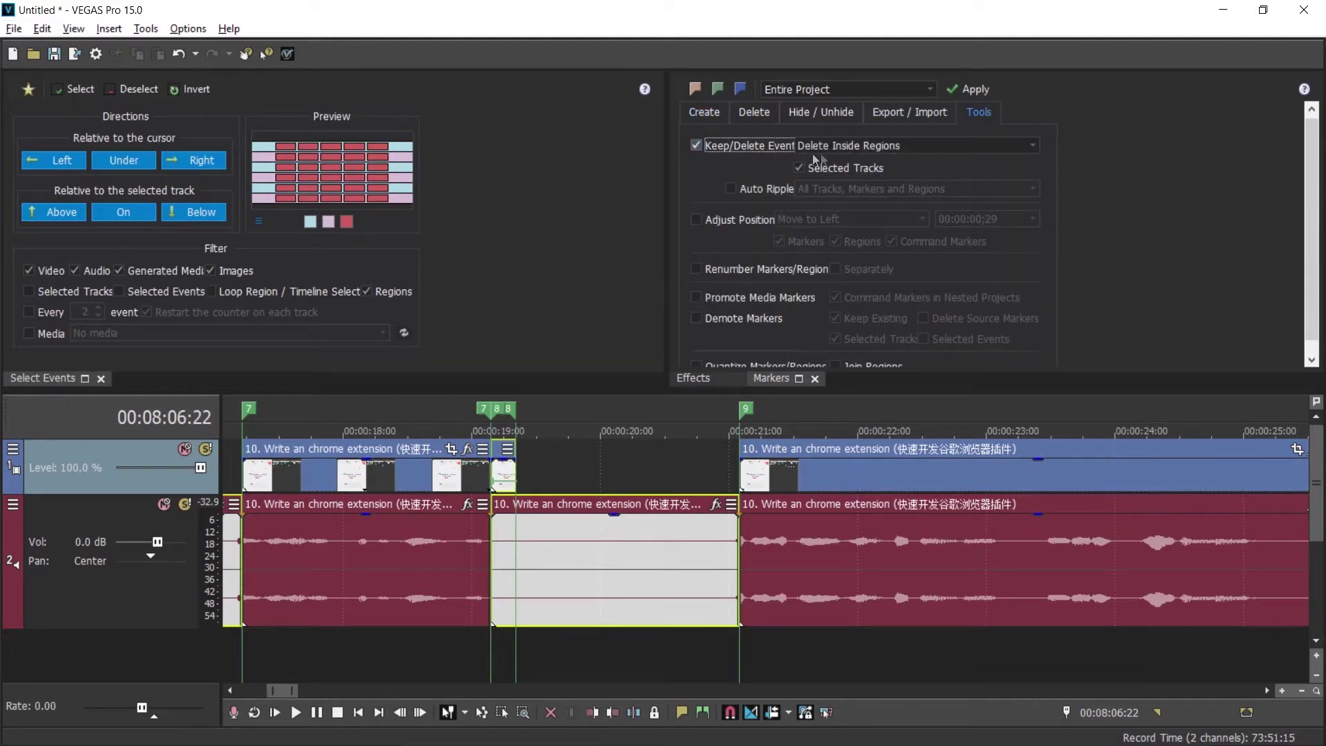
left_click(880, 147)
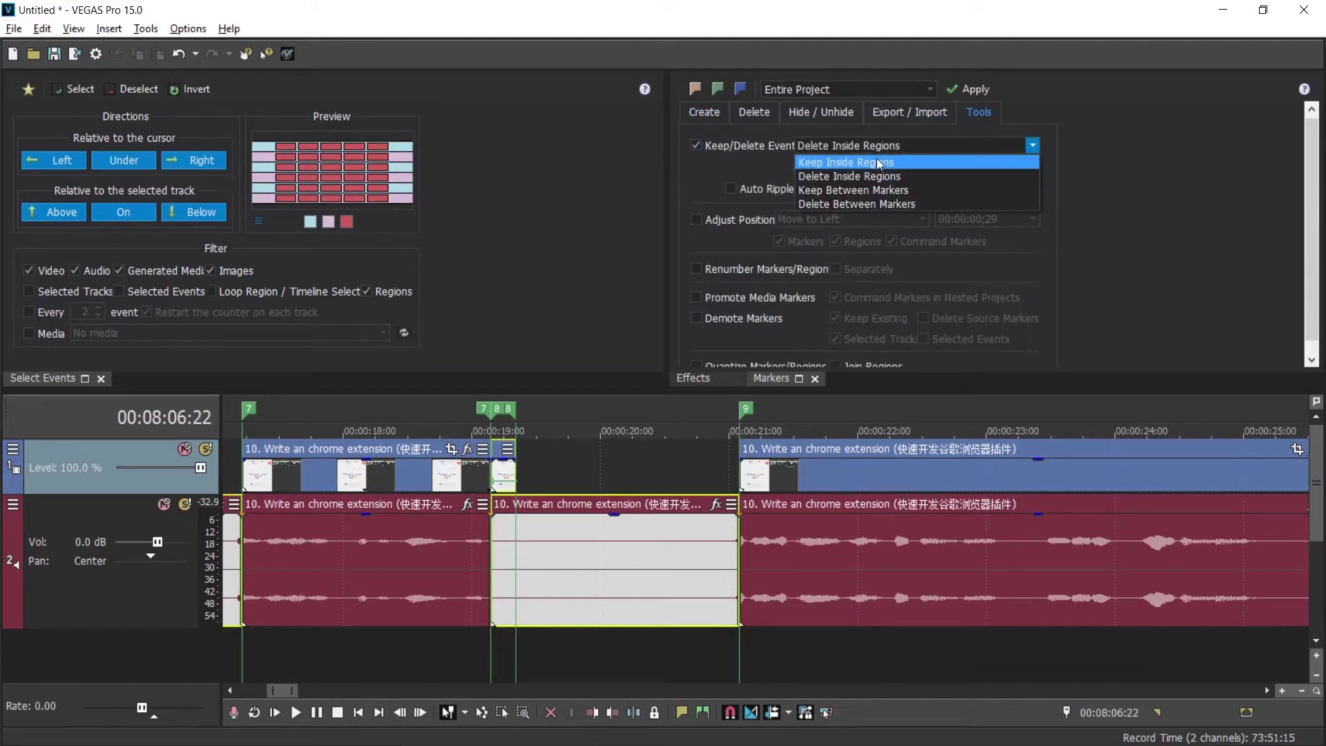
left_click(876, 159)
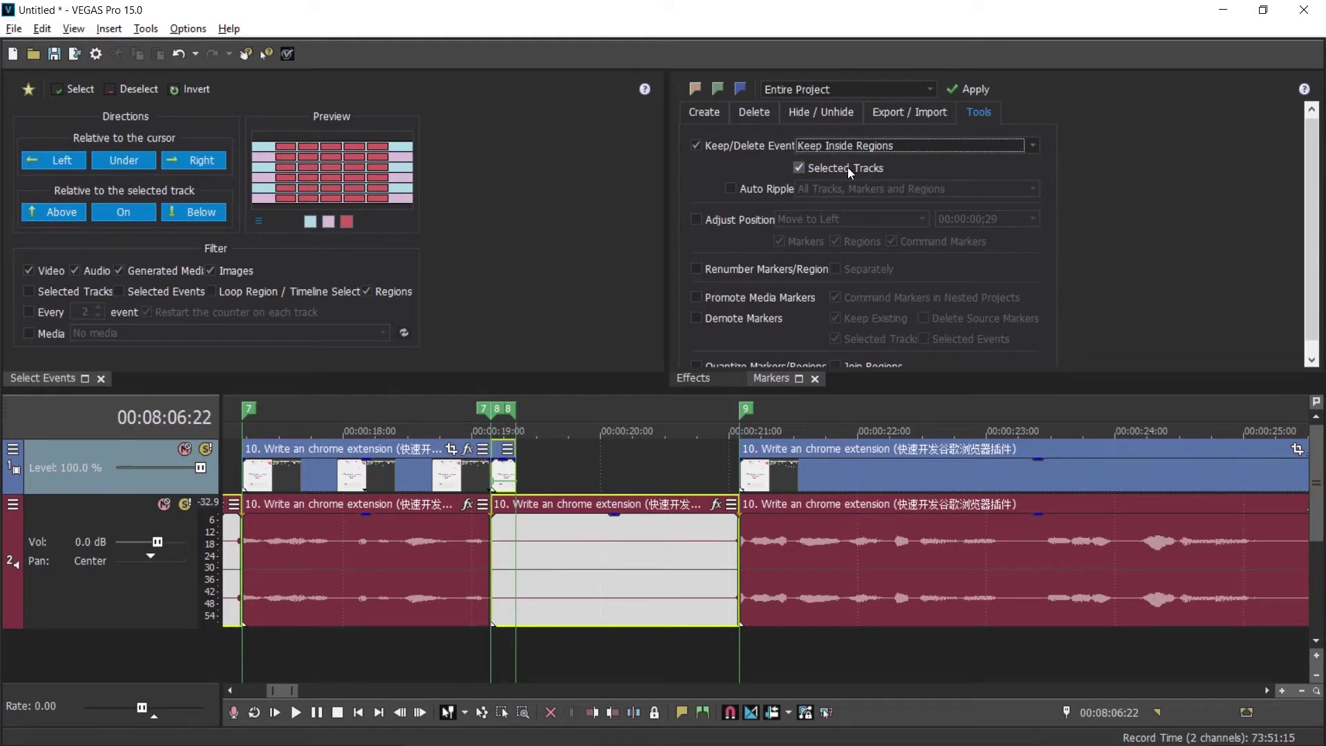
left_click(848, 167)
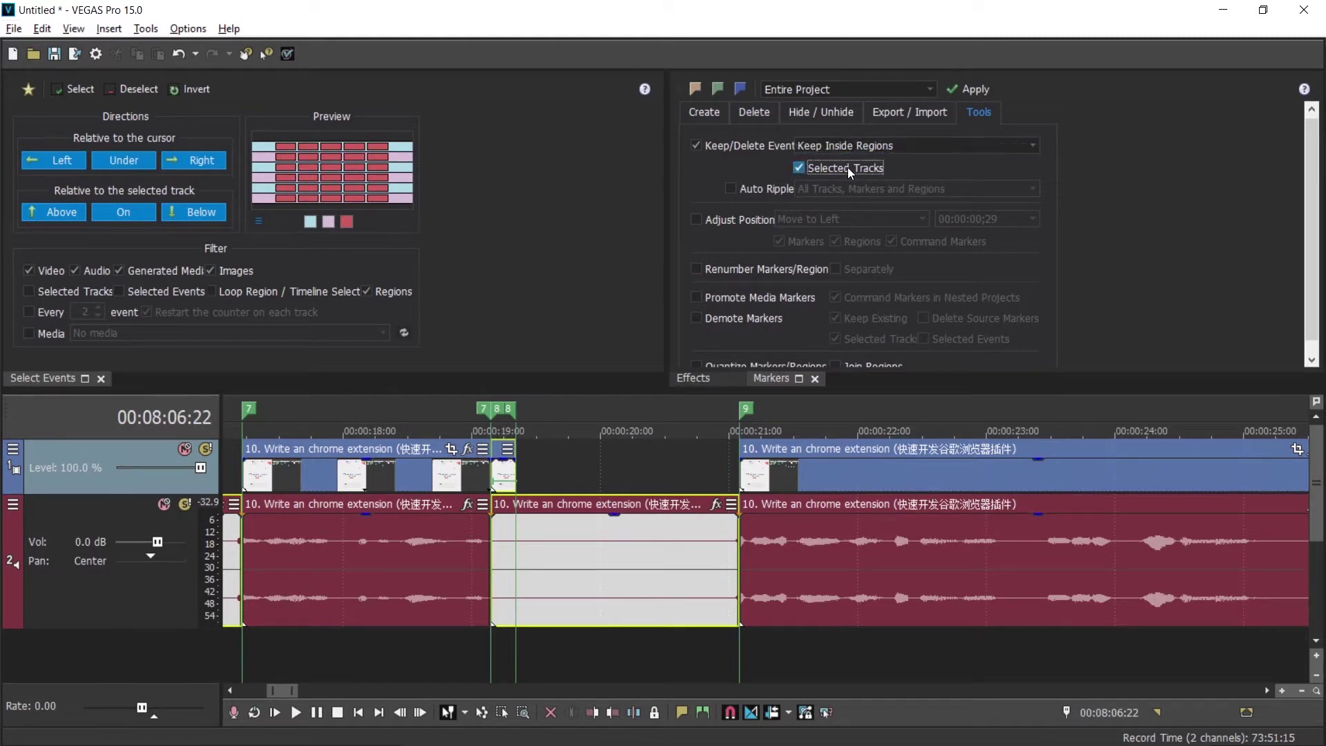
left_click(760, 183)
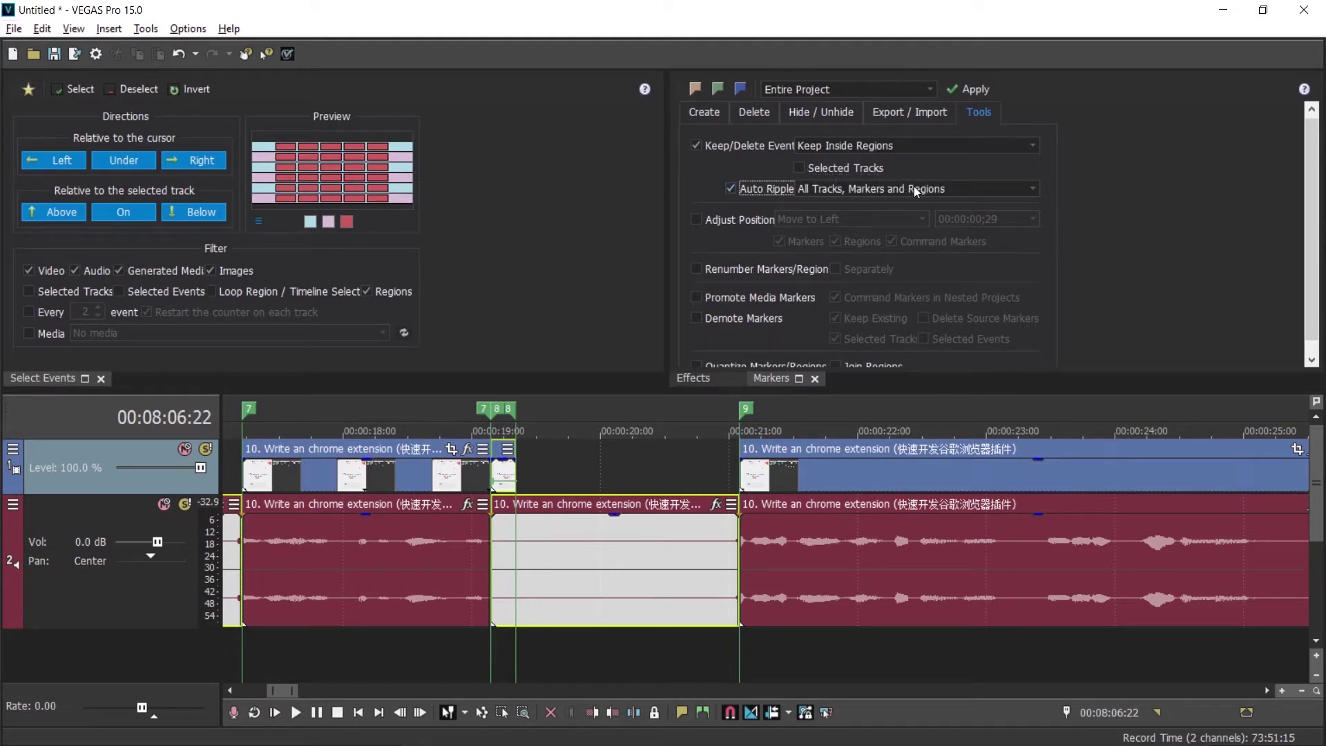
left_click(974, 89)
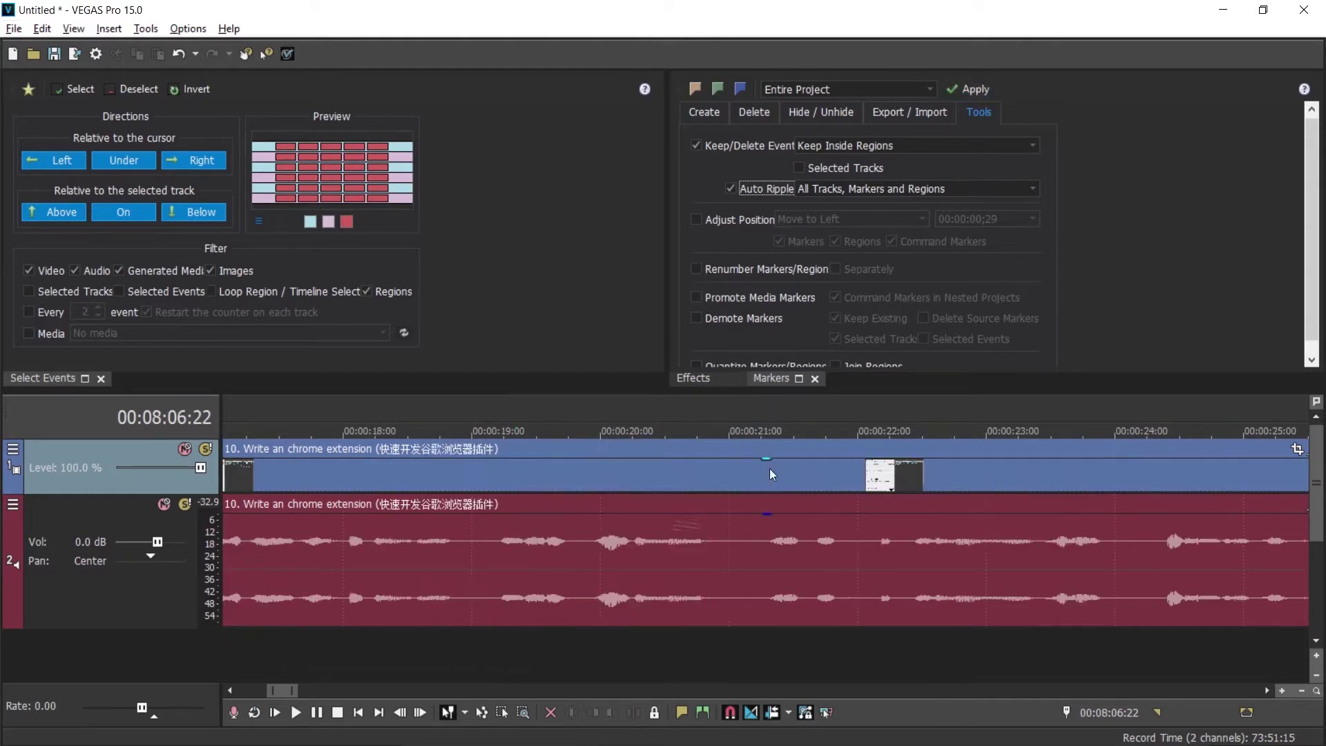
Play the edited timeline from about 00:06:10 in an enlarged Video Preview window, and close the preview after checking it
left_click(250, 690)
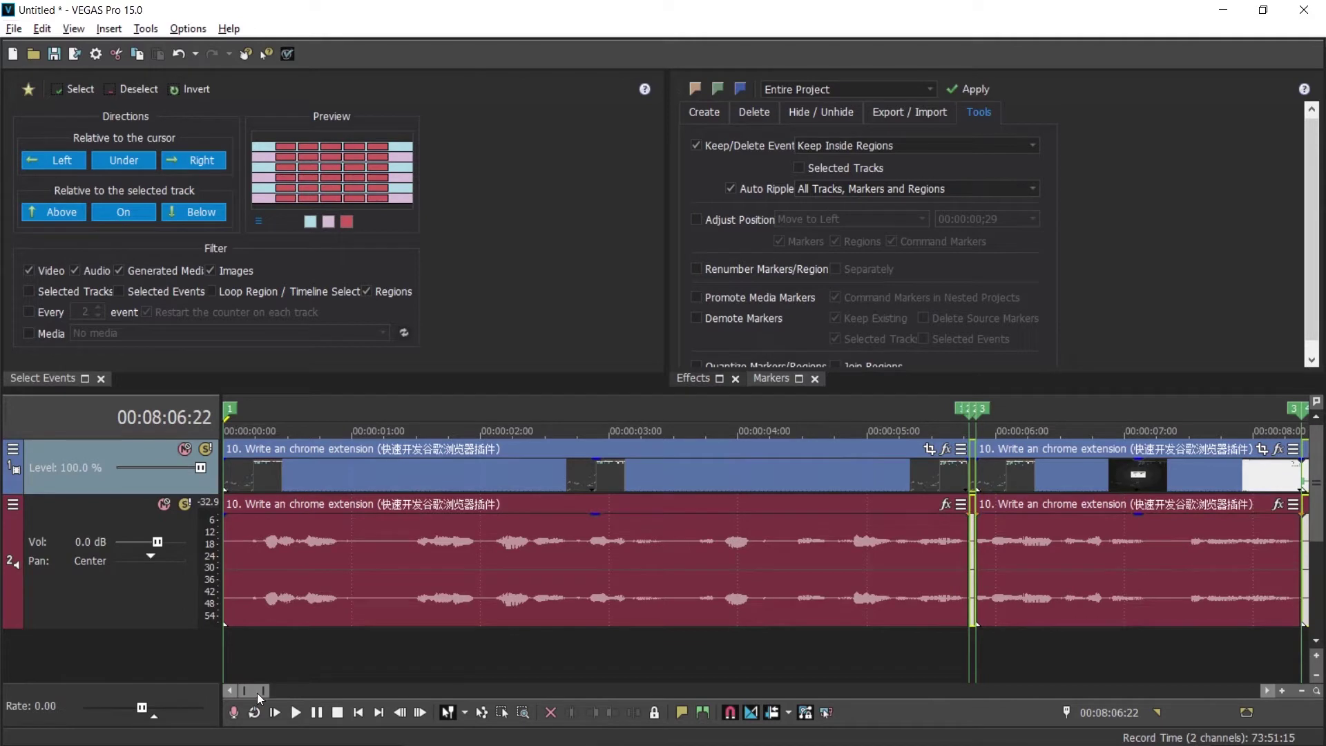
left_click_drag(257, 694, 1104, 691)
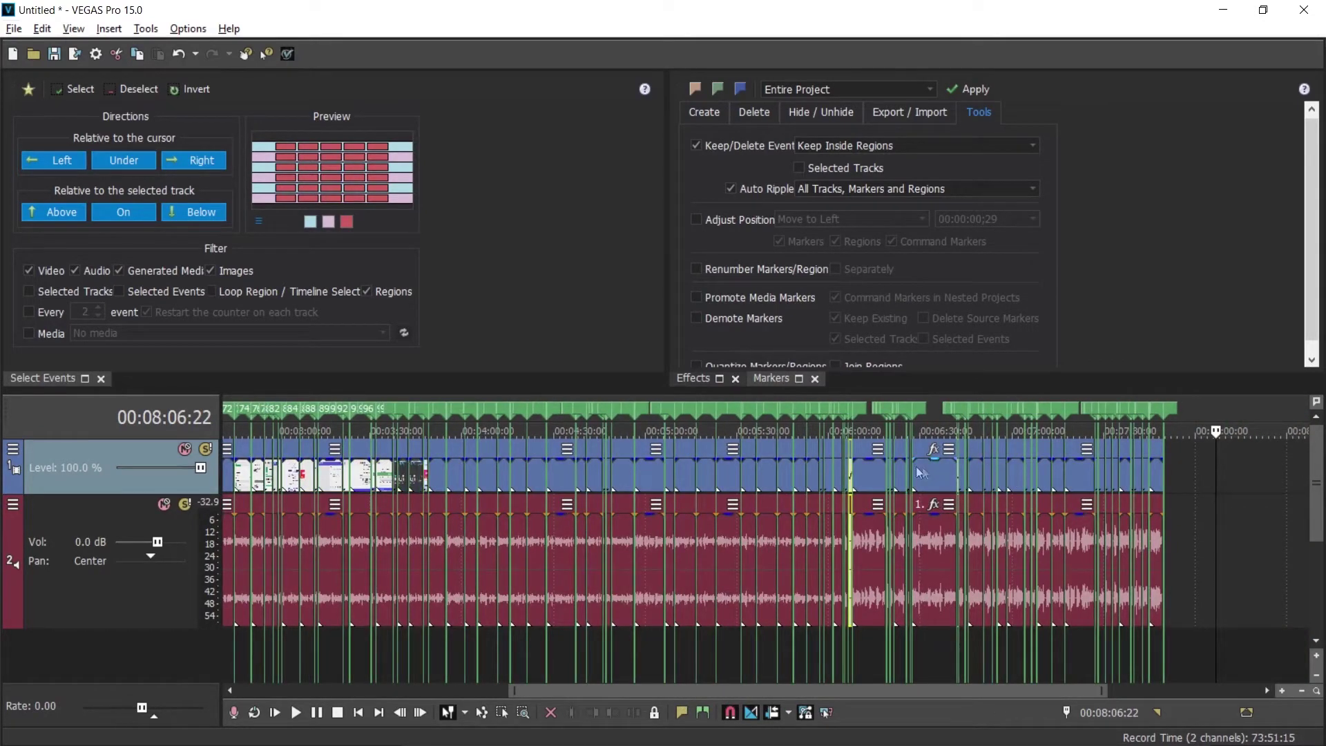
left_click(861, 477)
left_click(73, 28)
mouse_move(237, 139)
left_click(366, 200)
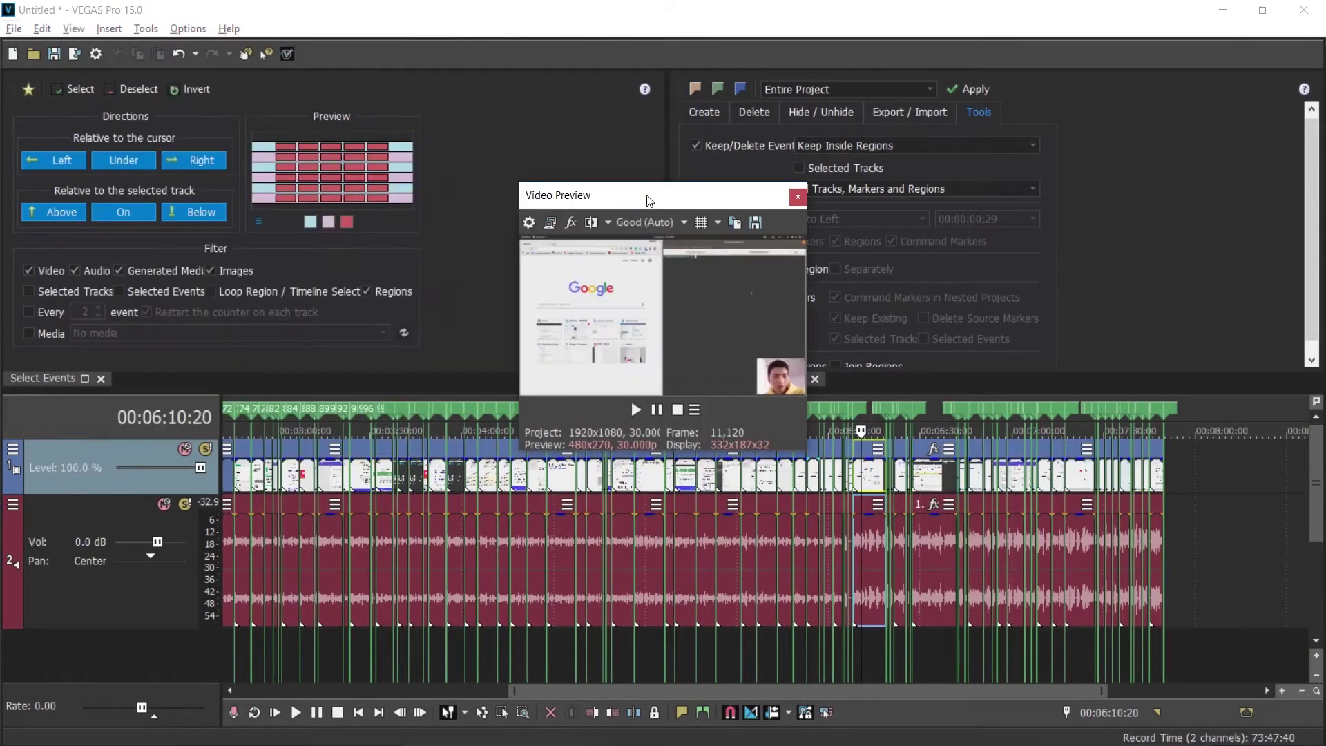
left_click_drag(649, 201, 275, 67)
key("space")
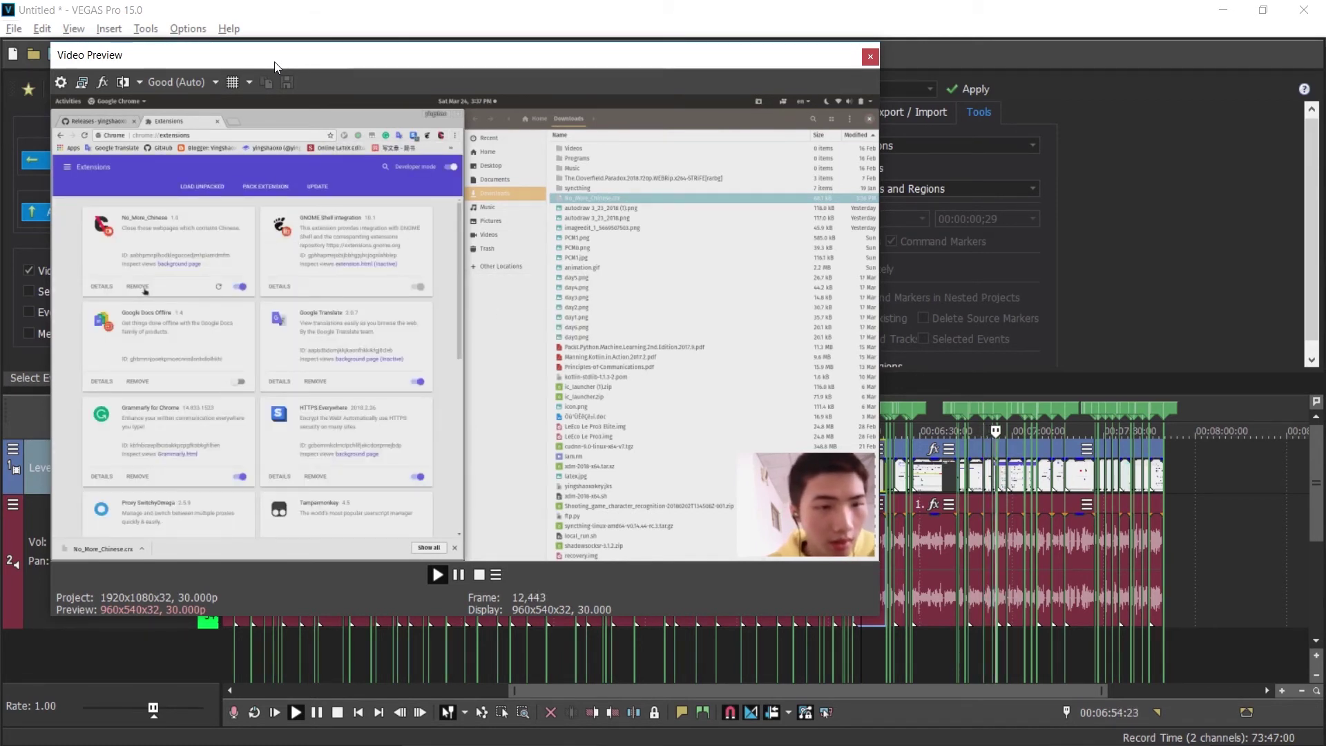
key("Return")
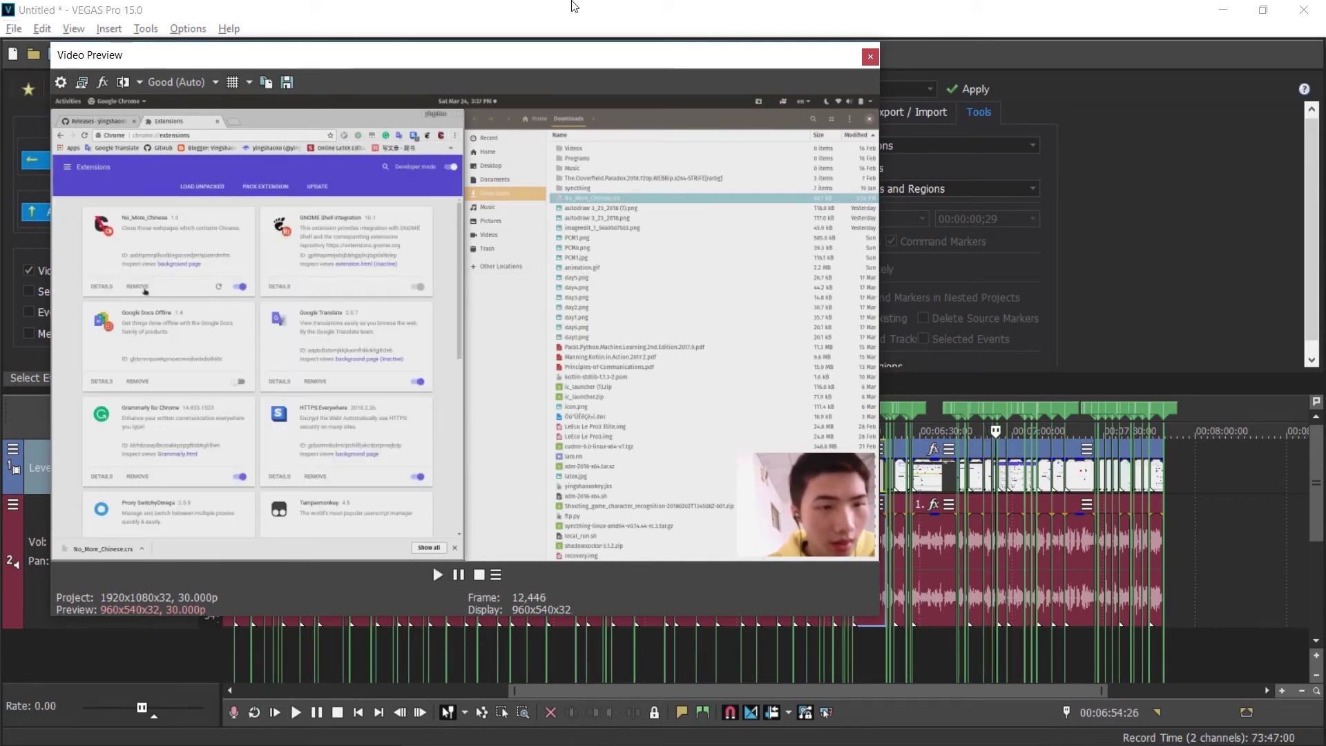
left_click(870, 59)
key("alt+f")
key("Right")
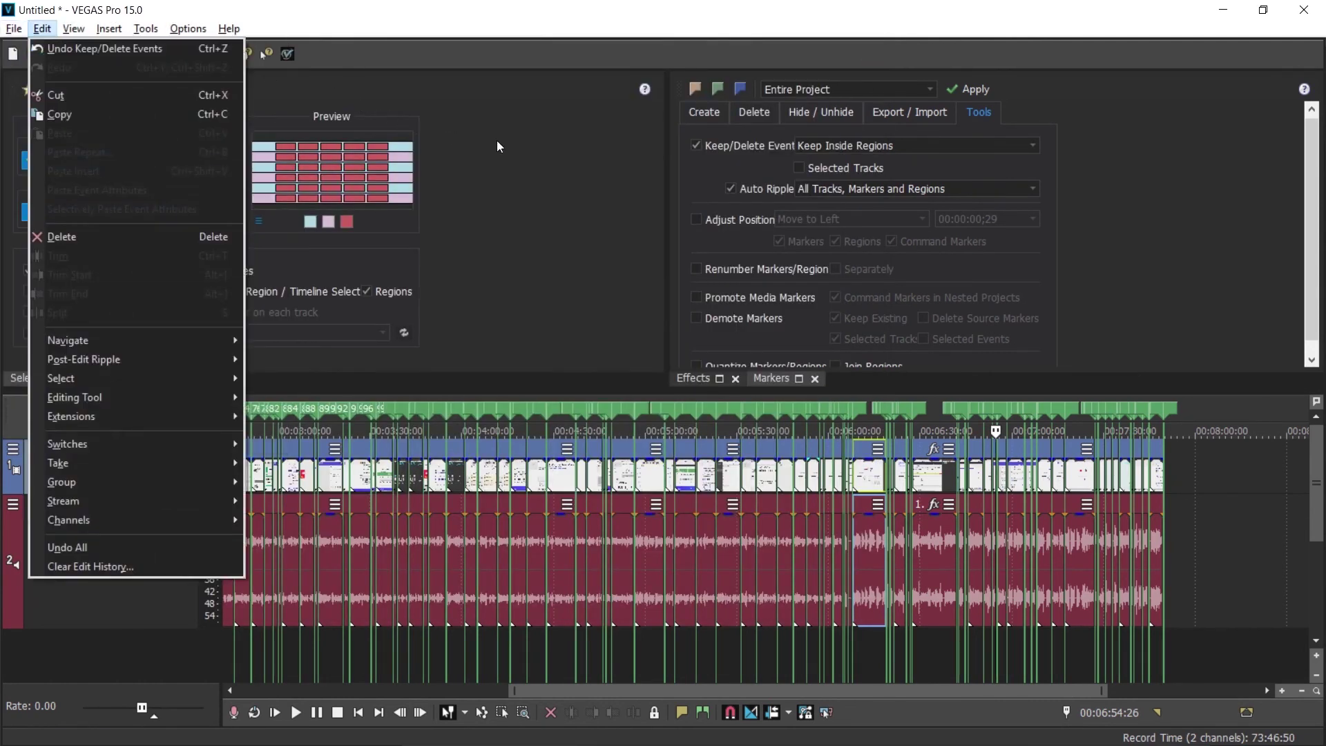
key("Escape")
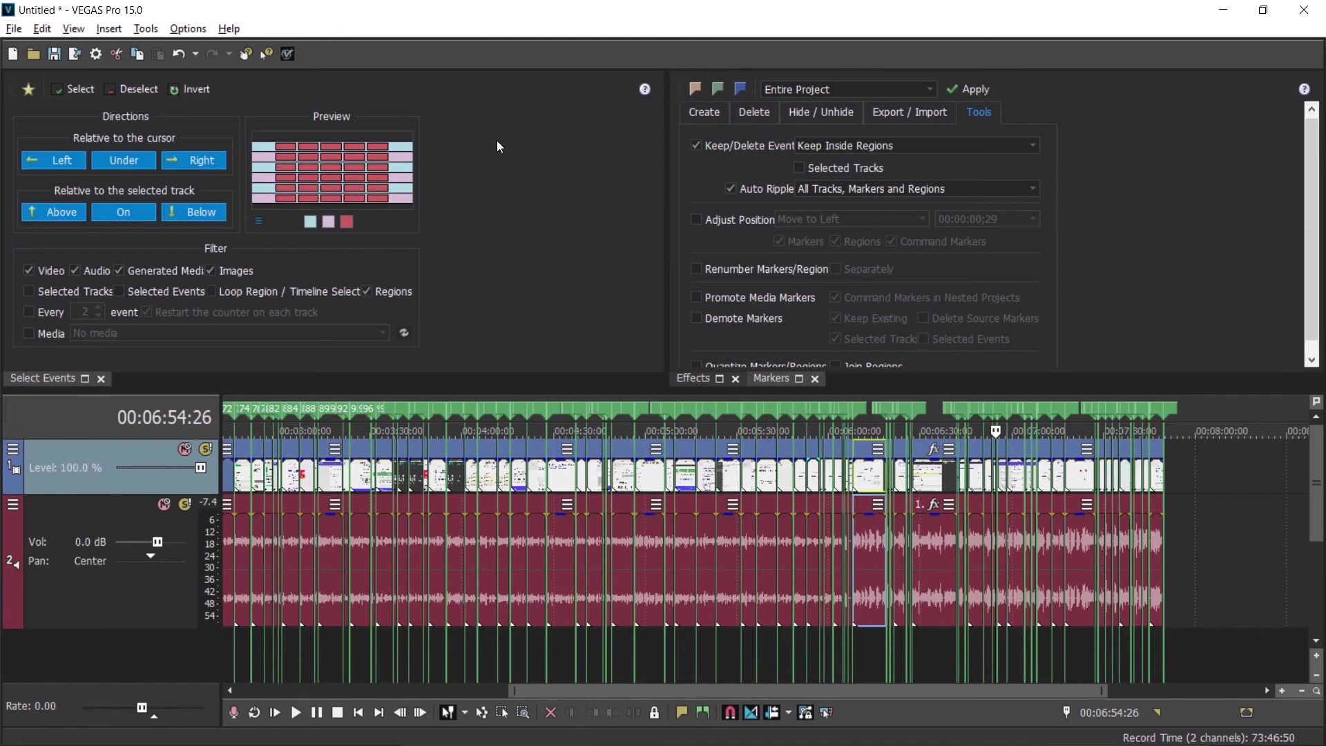